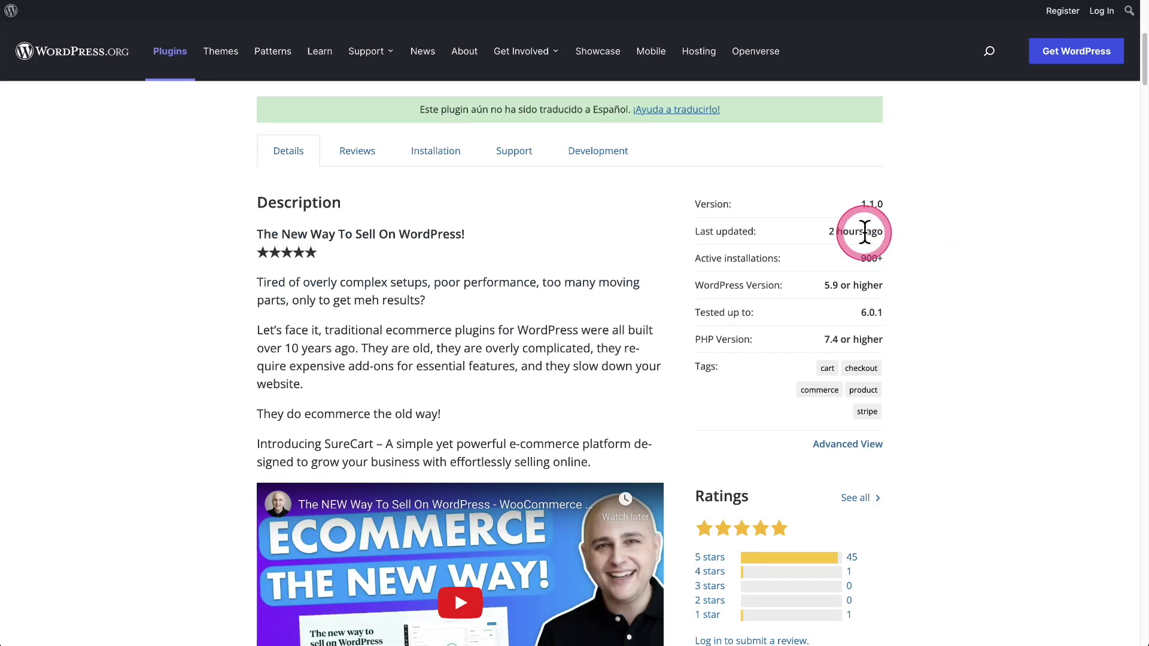
- Show the SureCart plugin's Development details and highlight the 1.1.0 (August 16, 2022) changelog entries
{"action": "left_click_drag", "start_coordinate": [882, 206], "coordinate": [905, 227]}
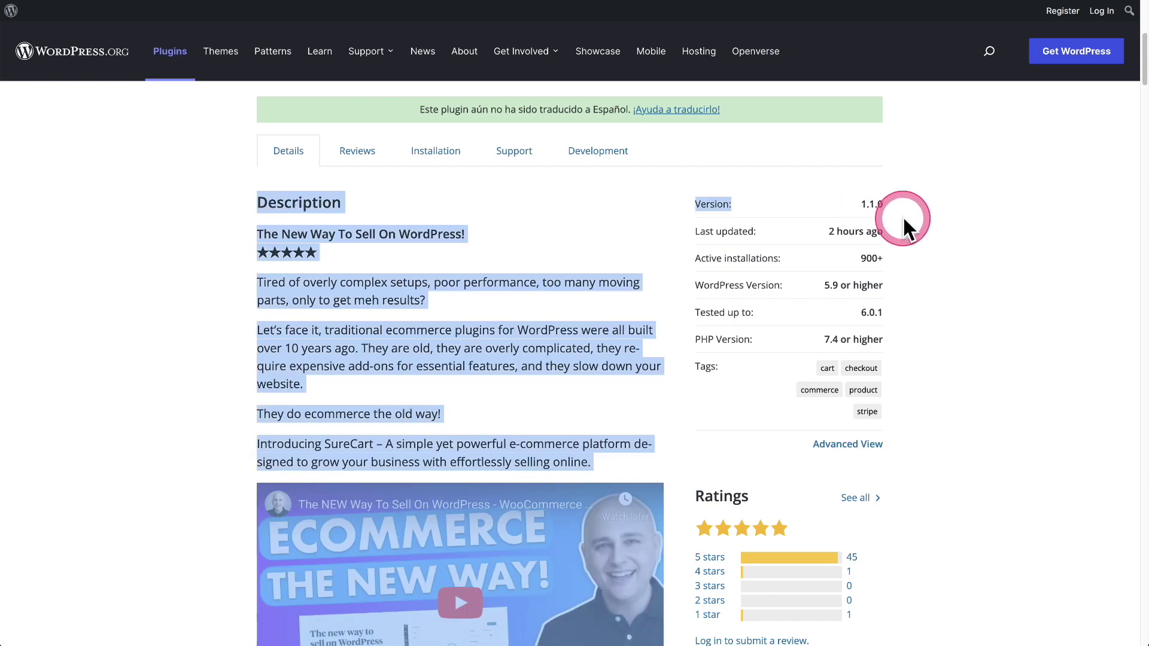
{"action": "left_click", "coordinate": [903, 220]}
{"action": "left_click", "coordinate": [590, 155]}
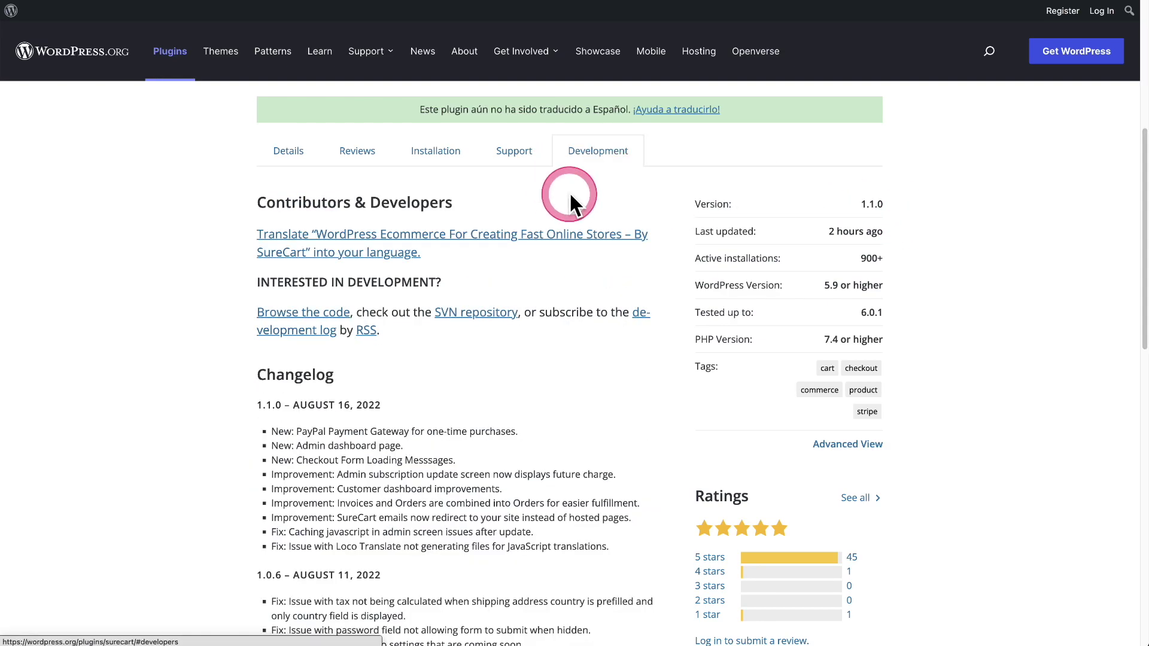
{"action": "scroll", "coordinate": [568, 198], "scroll_direction": "down", "scroll_amount": 2}
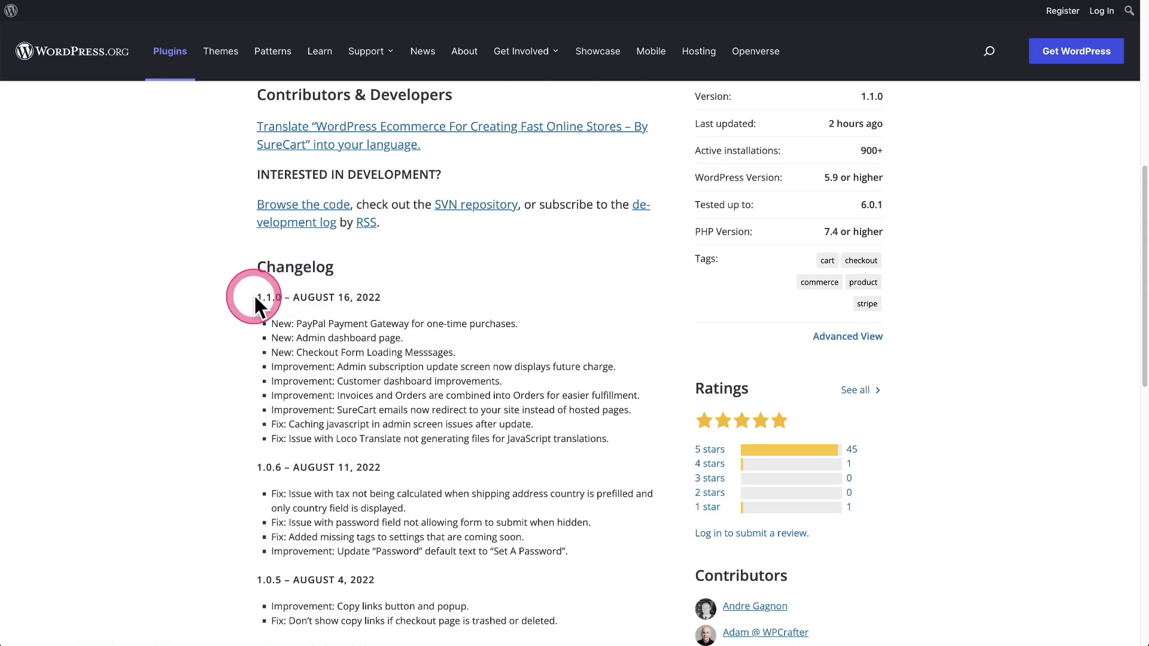
{"action": "left_click_drag", "start_coordinate": [256, 296], "coordinate": [622, 443]}
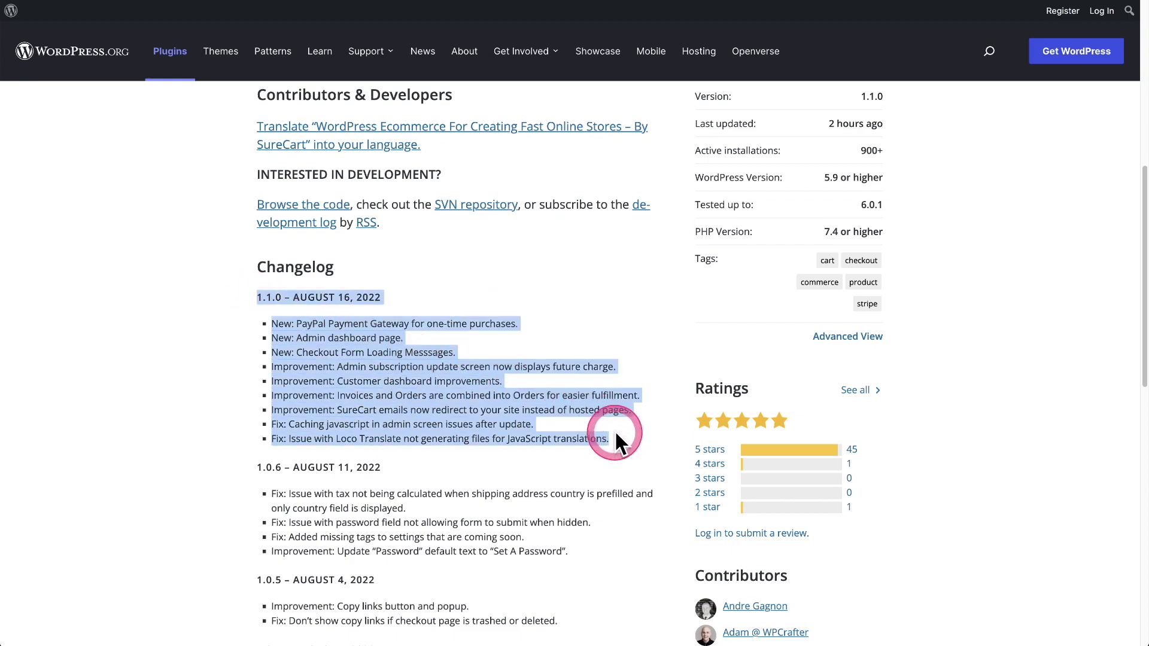
{"action": "left_click", "coordinate": [522, 400]}
{"action": "scroll", "coordinate": [507, 391], "scroll_direction": "up", "scroll_amount": 2}
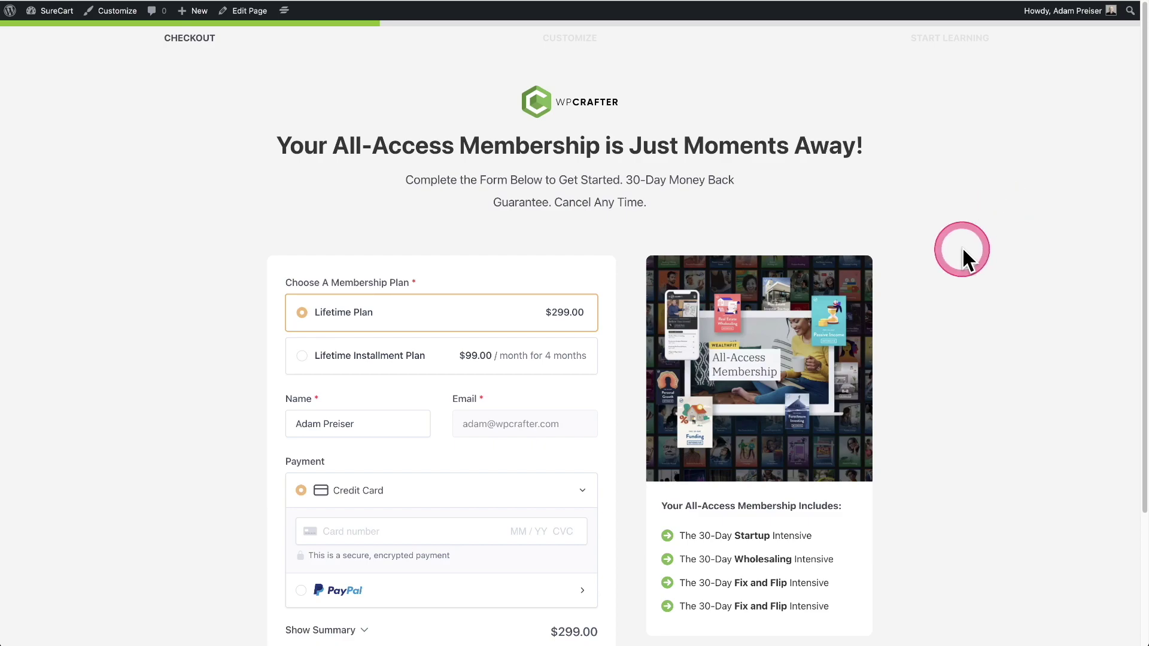
- Pick PayPal instead of card as the membership checkout's payment method
{"action": "scroll", "coordinate": [962, 246], "scroll_direction": "down", "scroll_amount": 2}
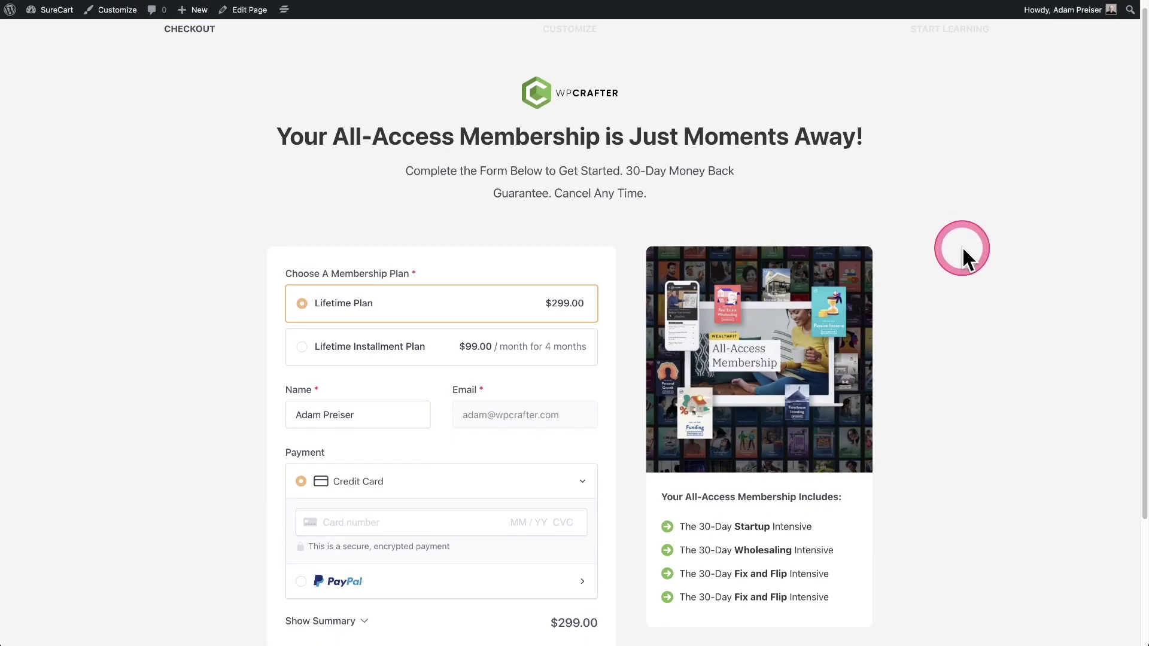
{"action": "scroll", "coordinate": [960, 246], "scroll_direction": "up", "scroll_amount": 2}
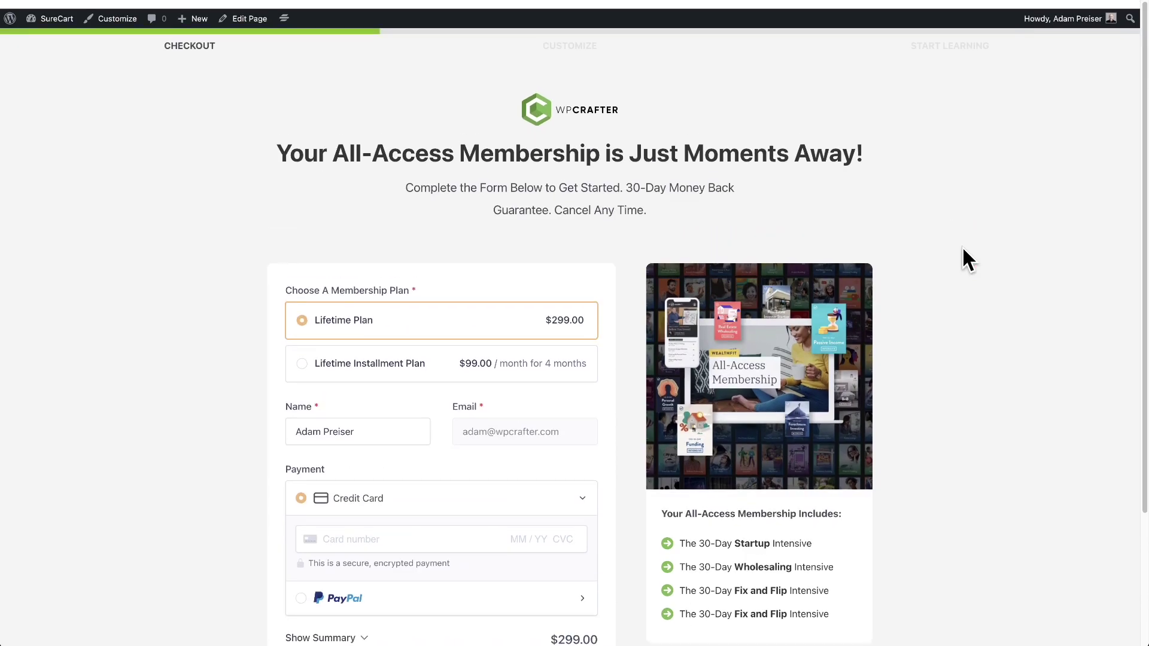
{"action": "scroll", "coordinate": [960, 246], "scroll_direction": "down", "scroll_amount": 1}
{"action": "scroll", "coordinate": [962, 246], "scroll_direction": "down", "scroll_amount": 5}
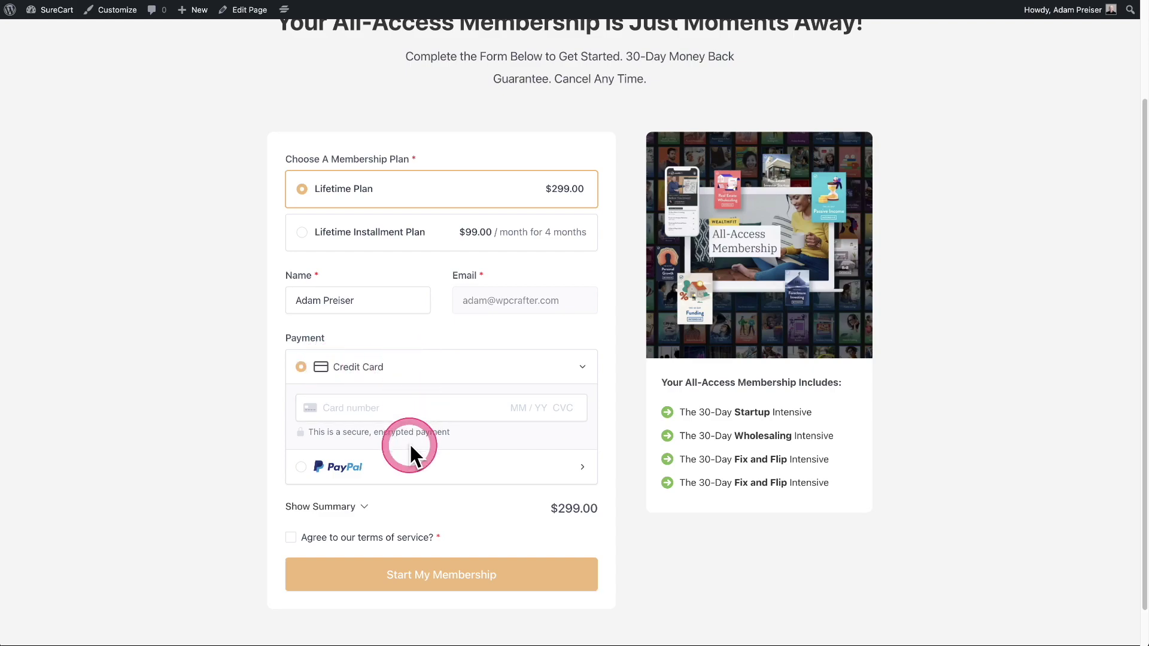
{"action": "left_click", "coordinate": [411, 467]}
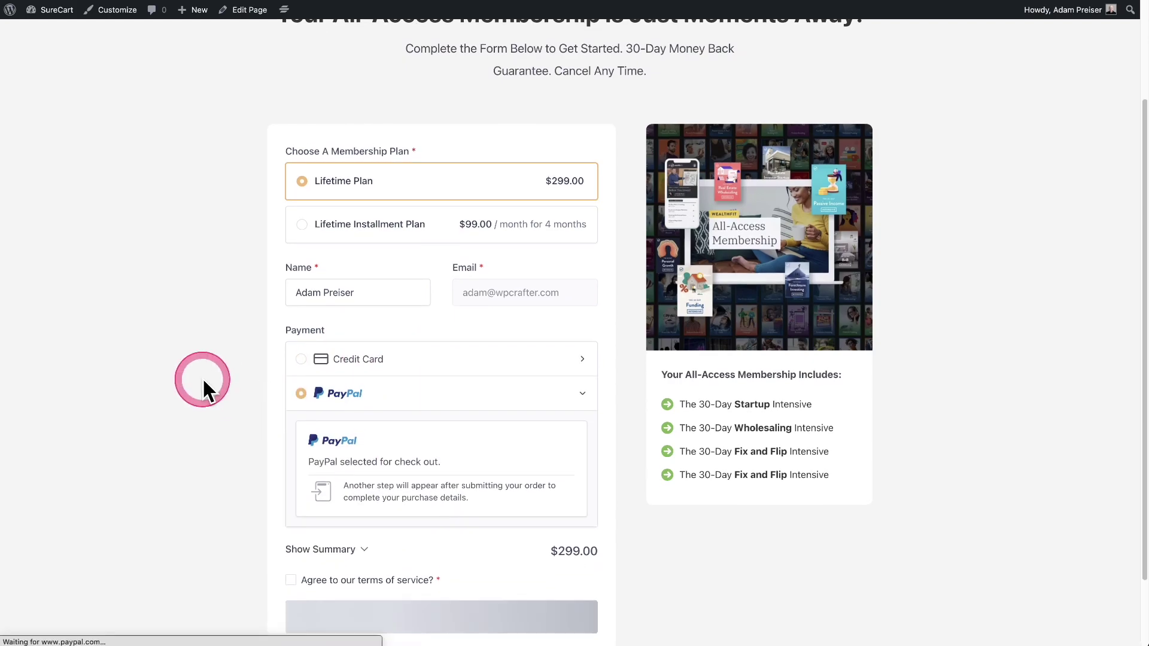
{"action": "scroll", "coordinate": [206, 386], "scroll_direction": "down", "scroll_amount": 1}
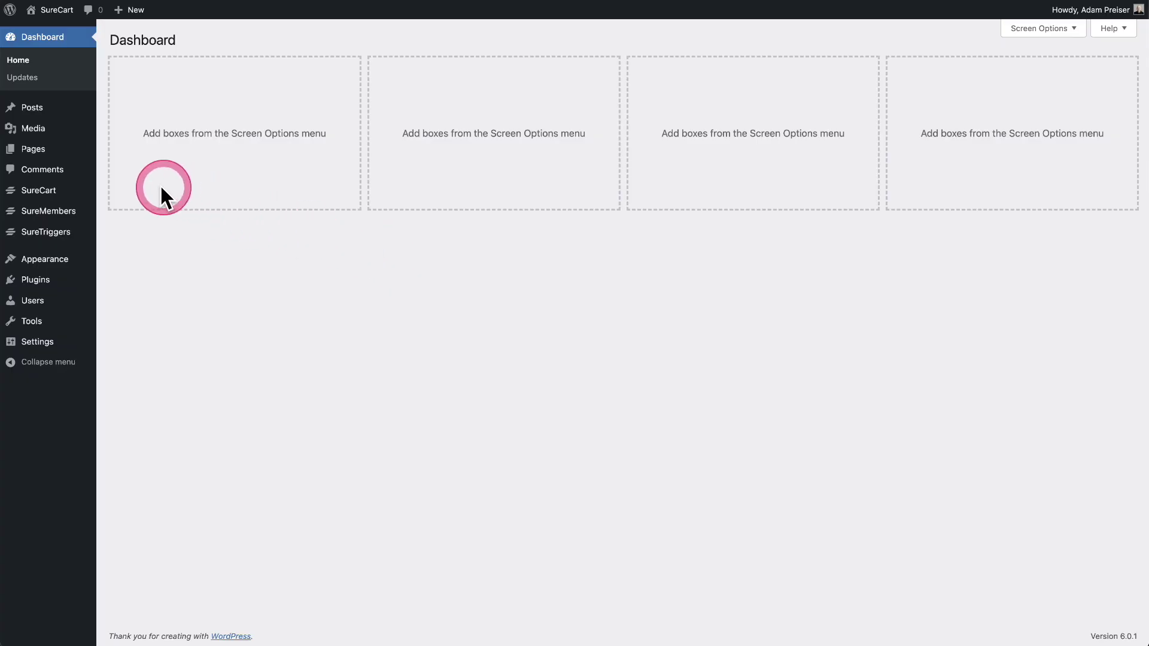
- Go to SureCart Settings and open the Payment Processors page
{"action": "mouse_move", "coordinate": [34, 190]}
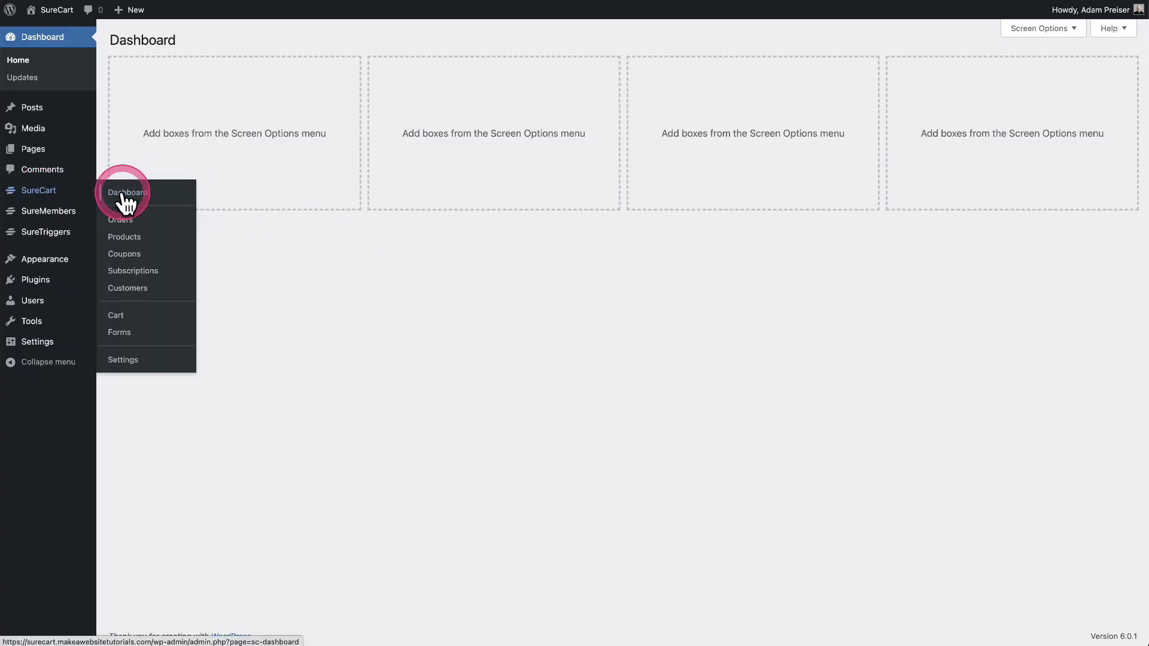
{"action": "left_click", "coordinate": [139, 362]}
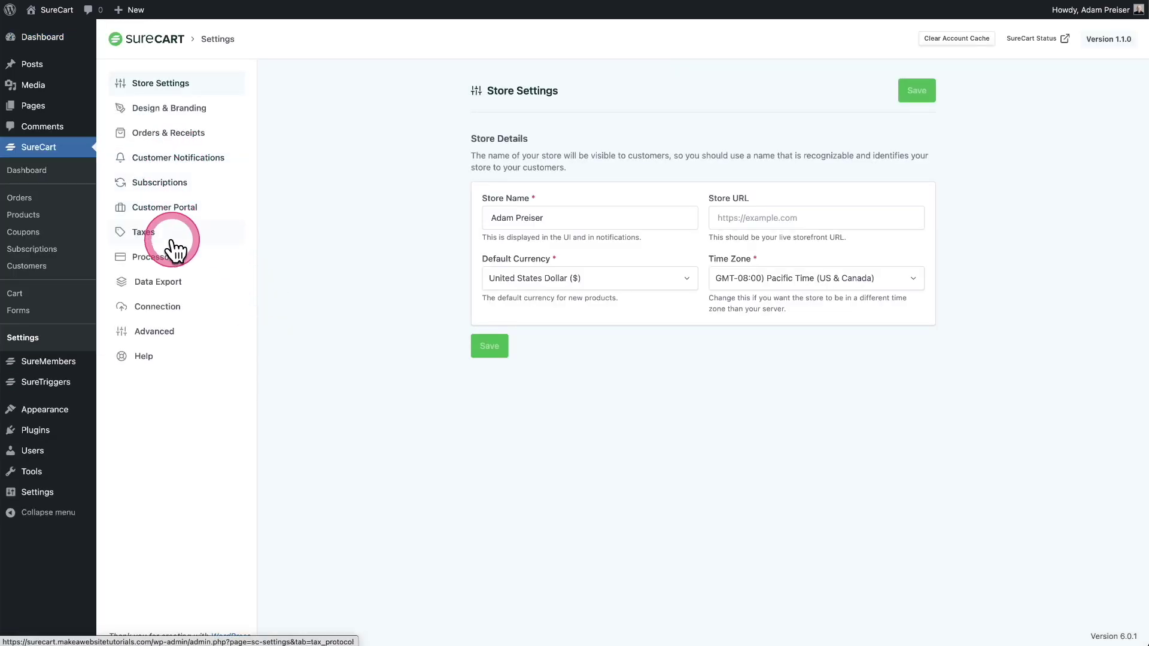
{"action": "left_click", "coordinate": [178, 262]}
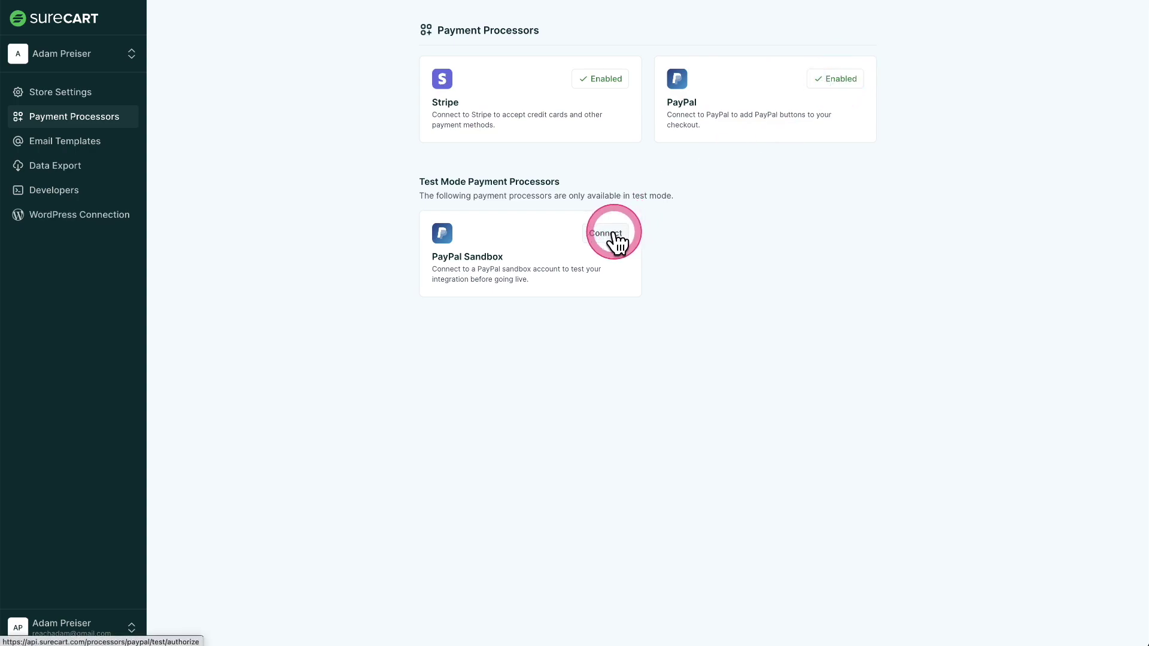
- Point out the Stripe and PayPal processor cards, then return to the checkout page
{"action": "left_click", "coordinate": [822, 115]}
{"action": "left_click", "coordinate": [559, 117]}
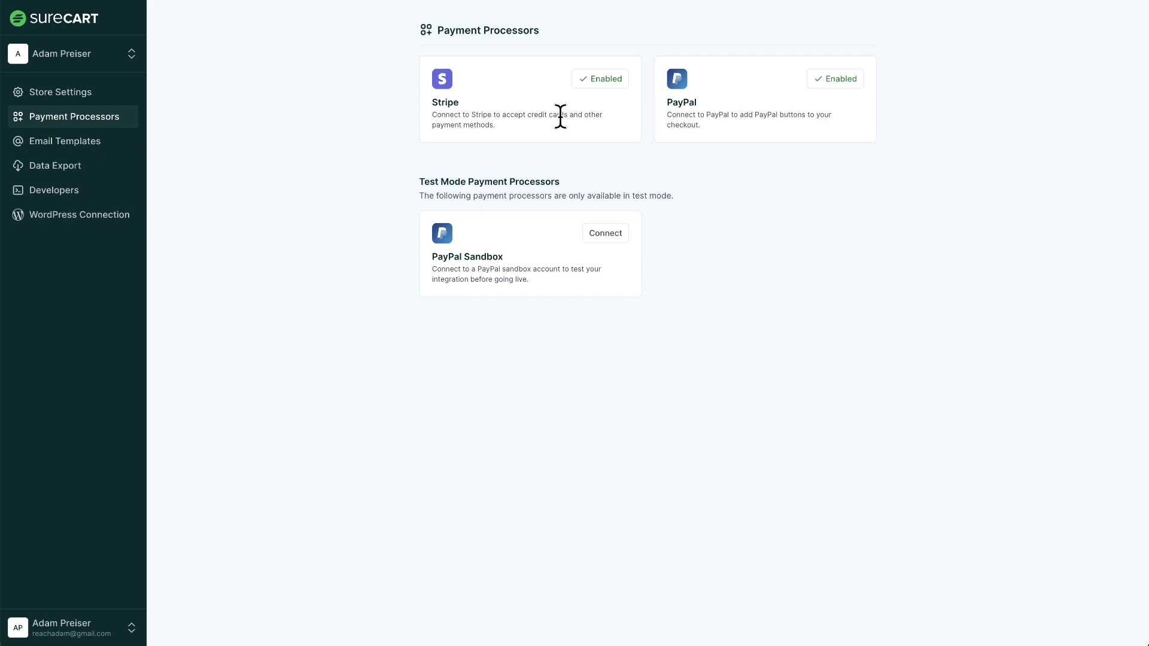
{"action": "left_click", "coordinate": [559, 116]}
{"action": "left_click", "coordinate": [717, 122]}
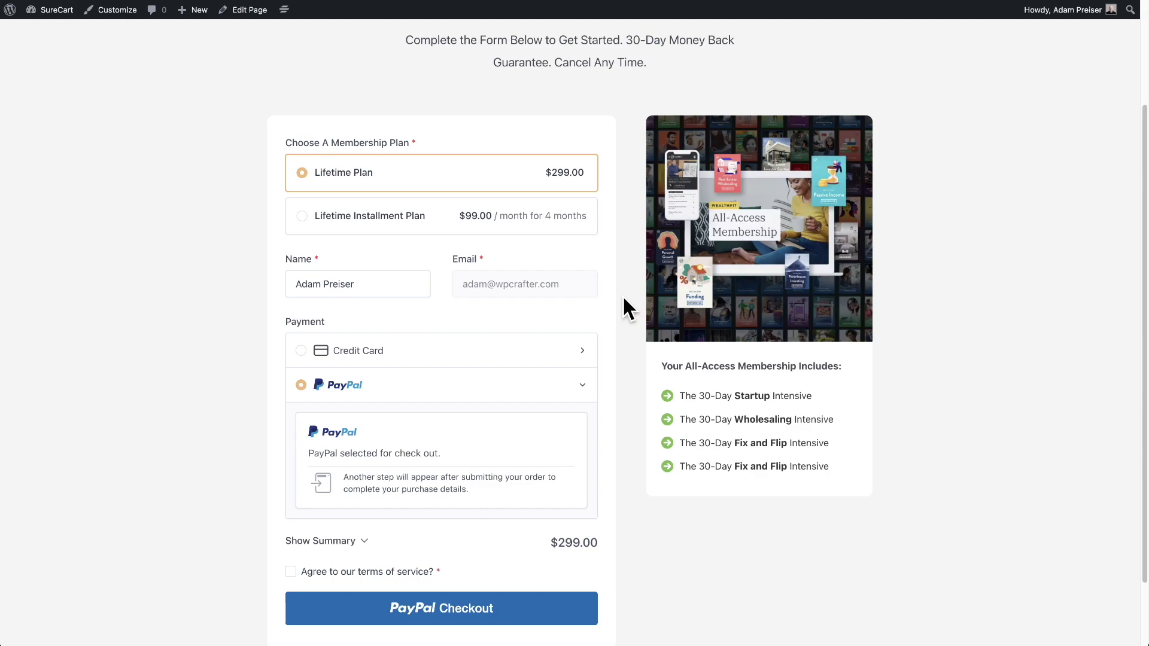
- Switch the Plans page's checkout Form block from Live to Test and update the page
{"action": "scroll", "coordinate": [622, 296], "scroll_direction": "up", "scroll_amount": 1}
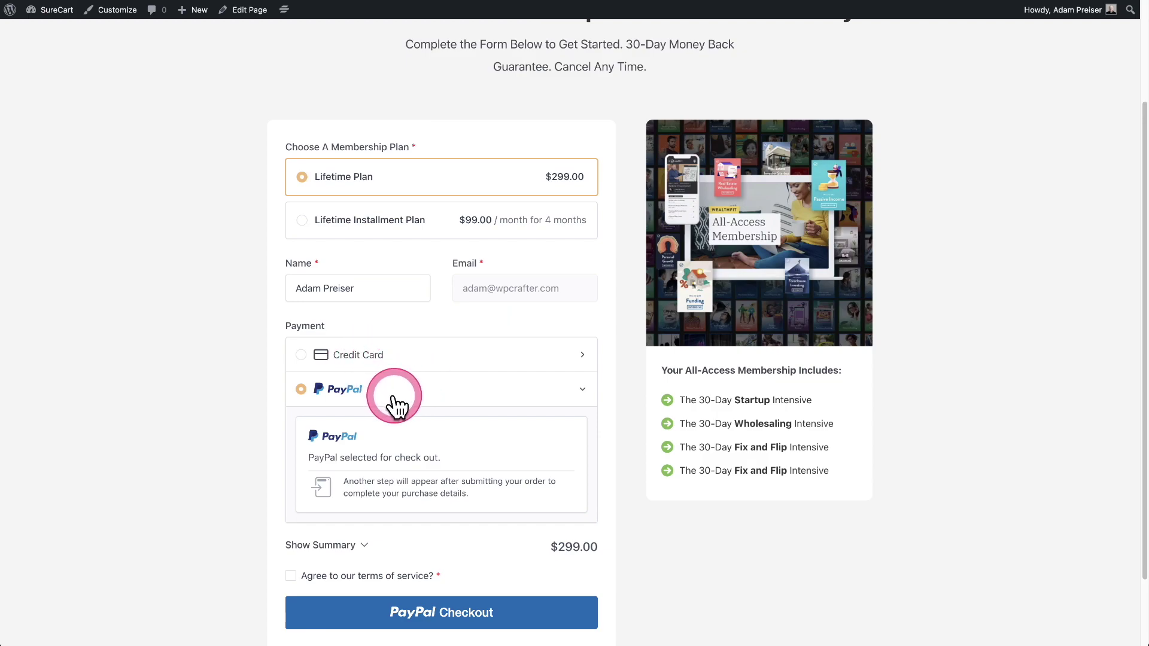
{"action": "scroll", "coordinate": [394, 401], "scroll_direction": "up", "scroll_amount": 3}
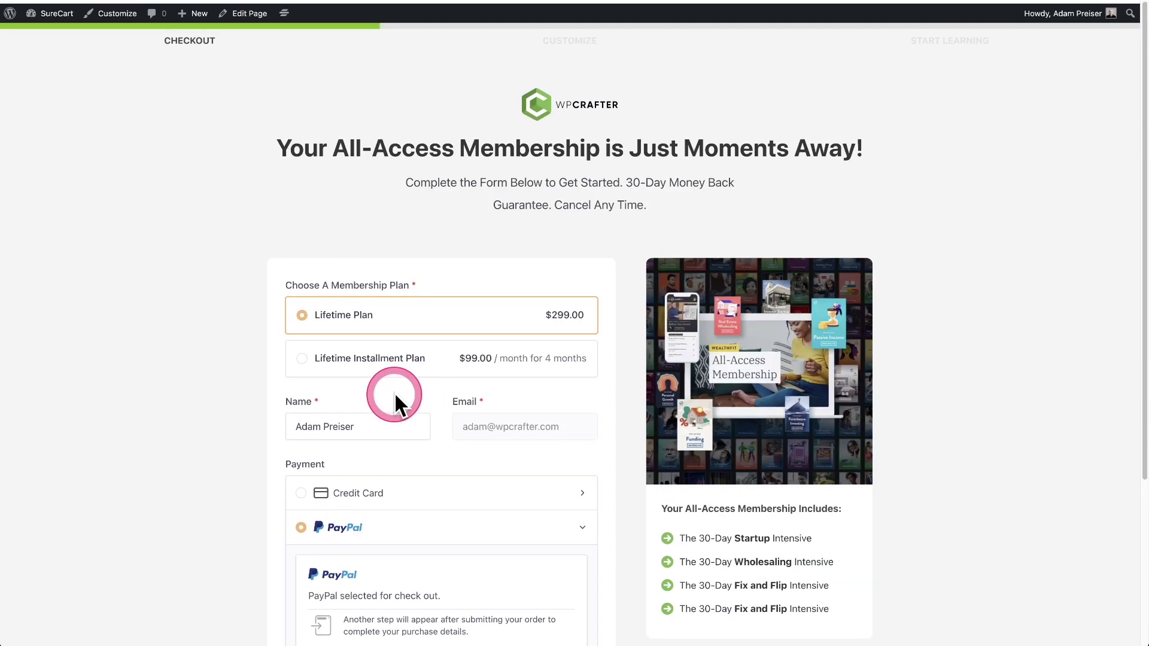
{"action": "left_click", "coordinate": [239, 21]}
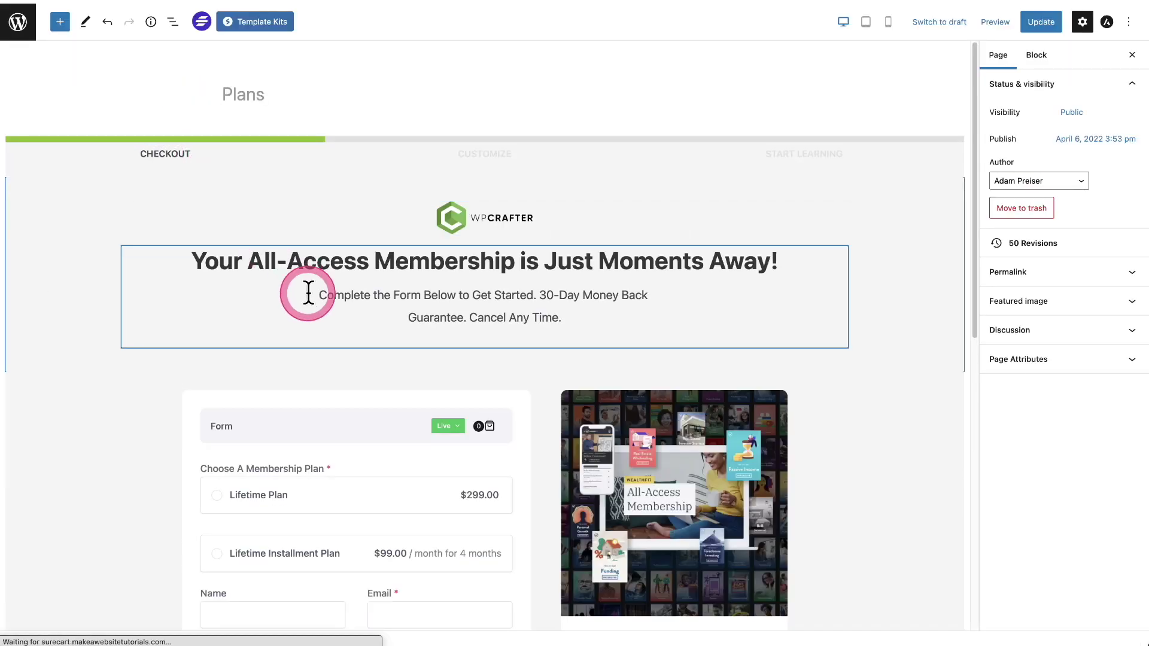
{"action": "scroll", "coordinate": [309, 292], "scroll_direction": "down", "scroll_amount": 2}
{"action": "left_click", "coordinate": [456, 263]}
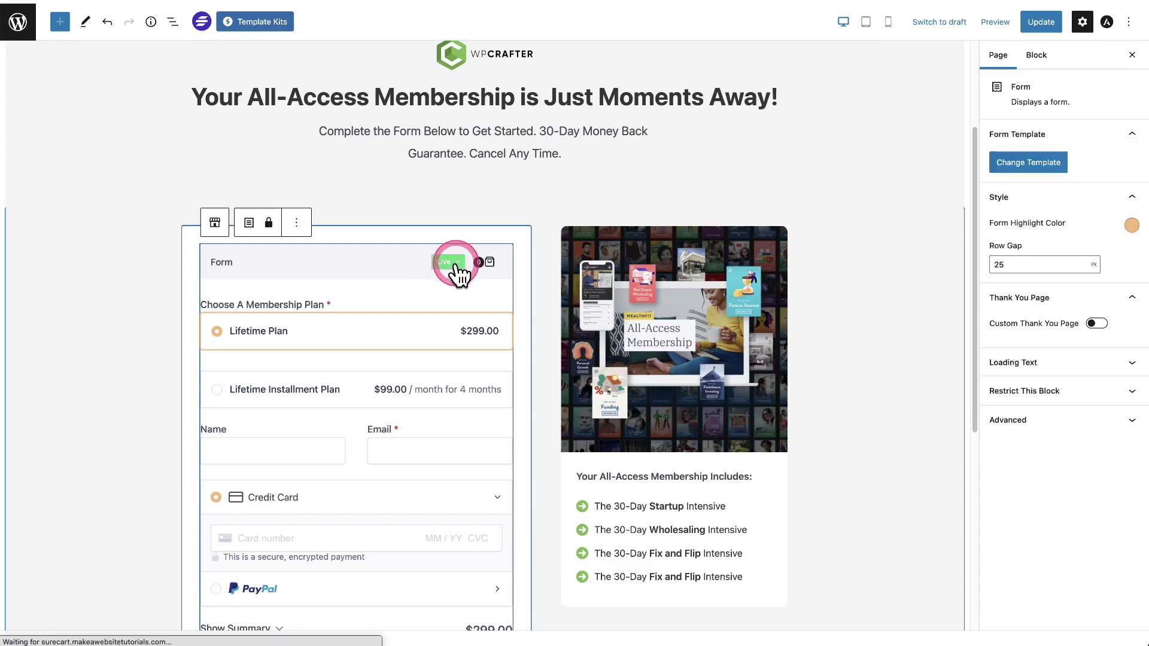
{"action": "left_click", "coordinate": [469, 289]}
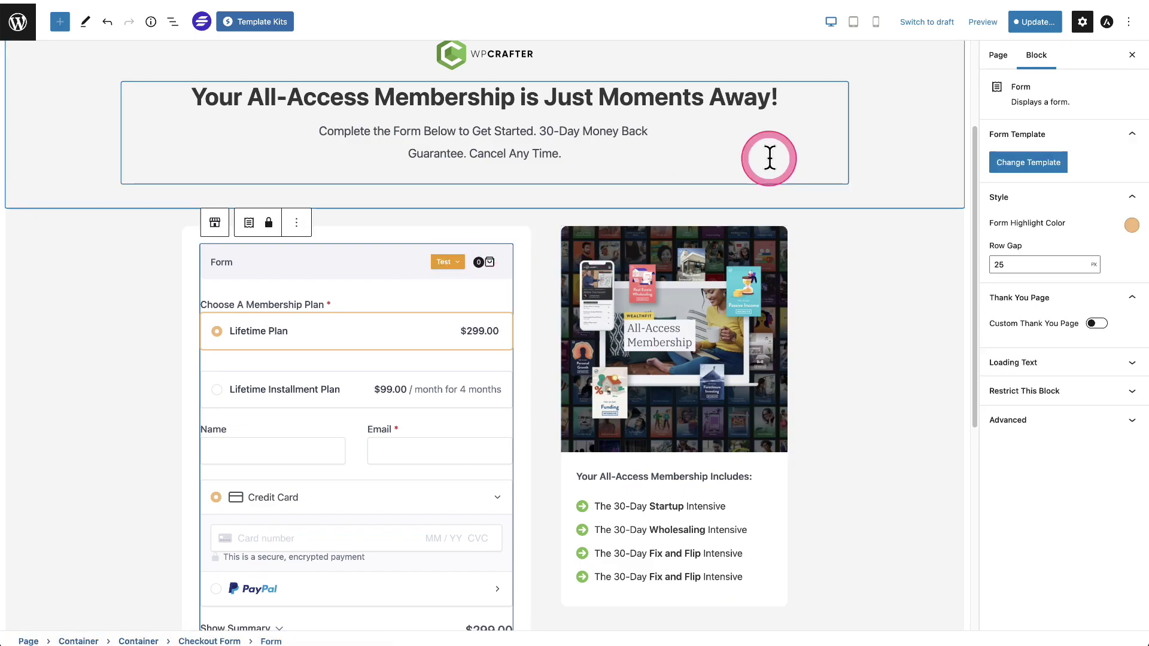
{"action": "left_click", "coordinate": [1034, 22]}
{"action": "left_click", "coordinate": [1027, 23]}
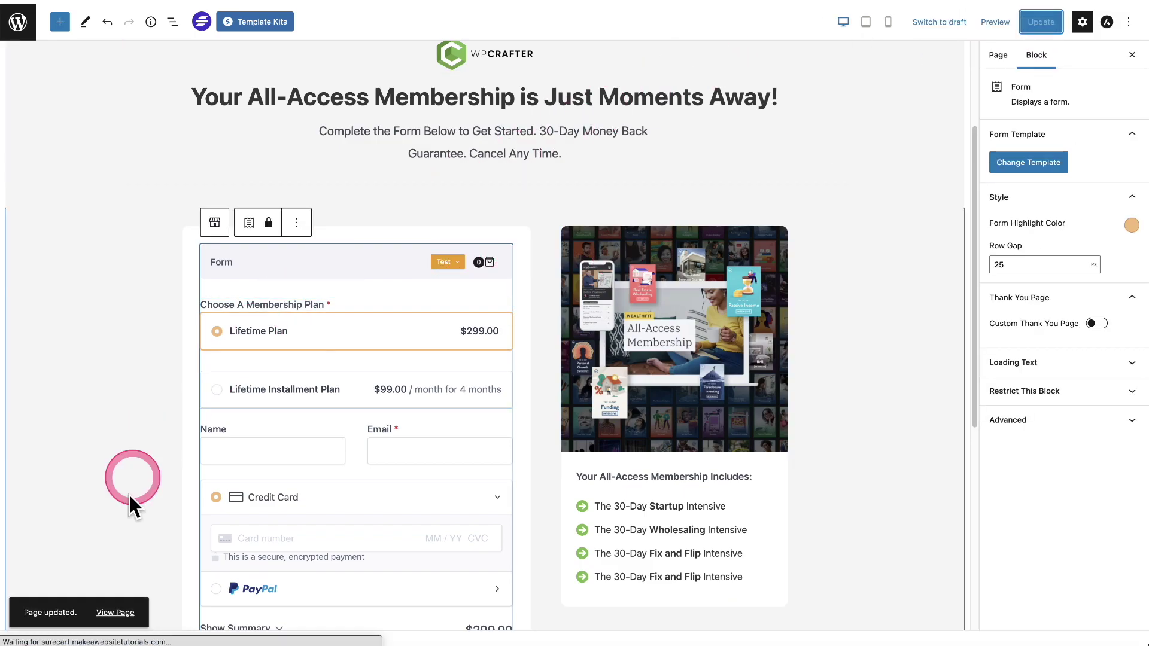
- Check the test-mode checkout, then connect a PayPal sandbox account to Test Store
{"action": "left_click", "coordinate": [118, 578]}
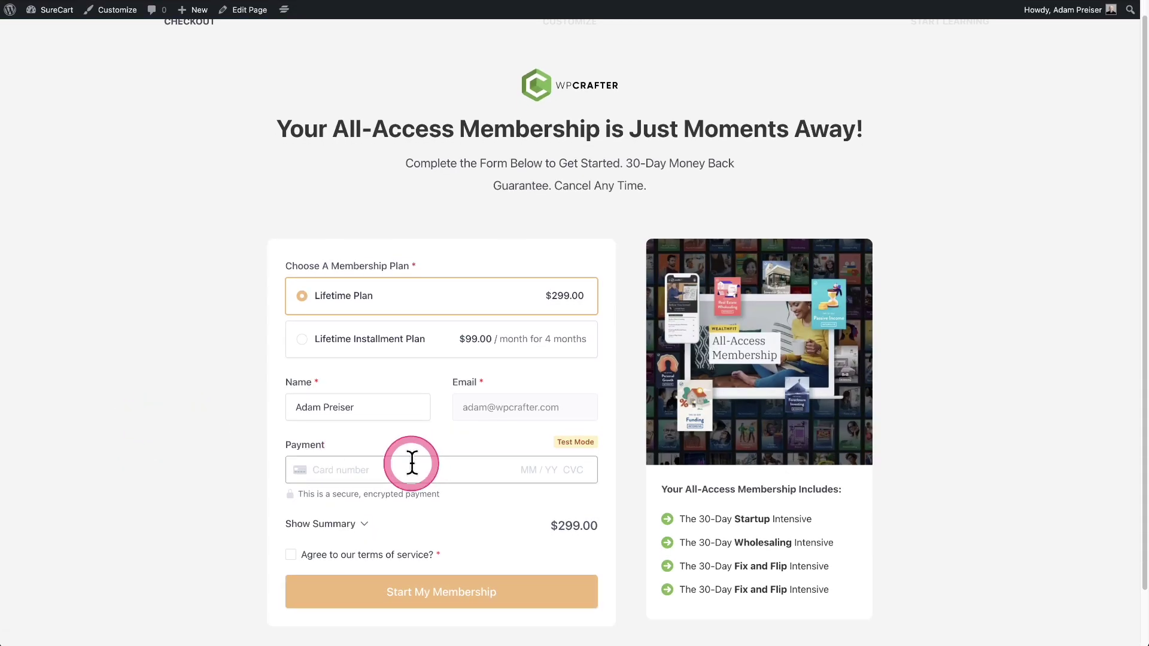
{"action": "left_click", "coordinate": [464, 481]}
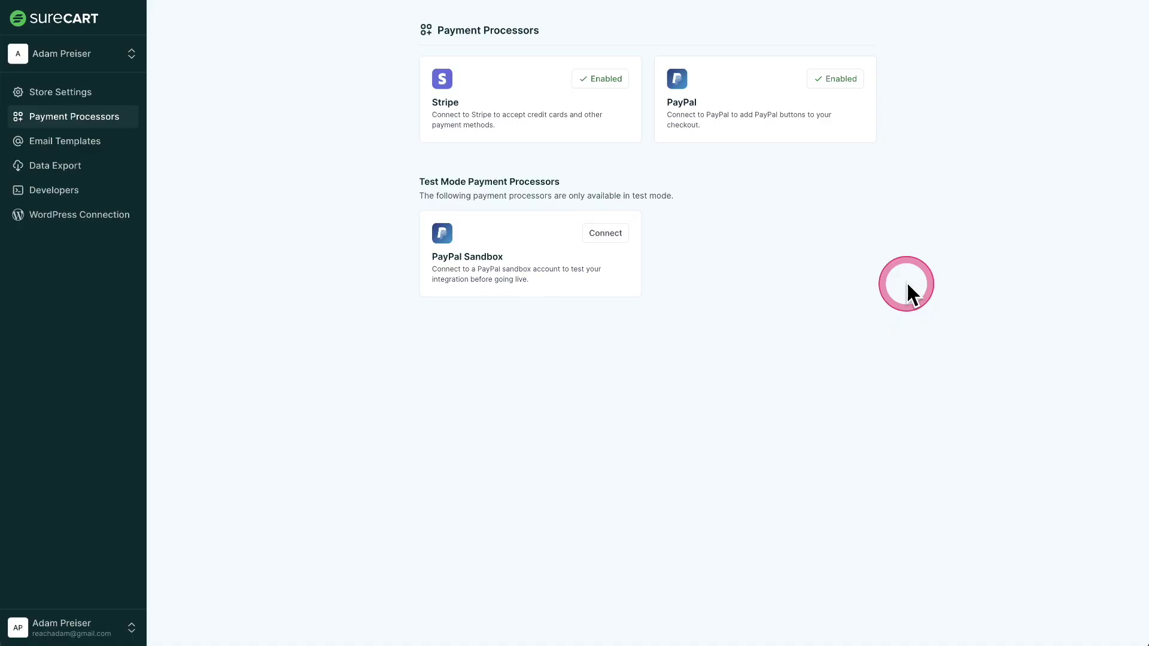
{"action": "left_click", "coordinate": [598, 236]}
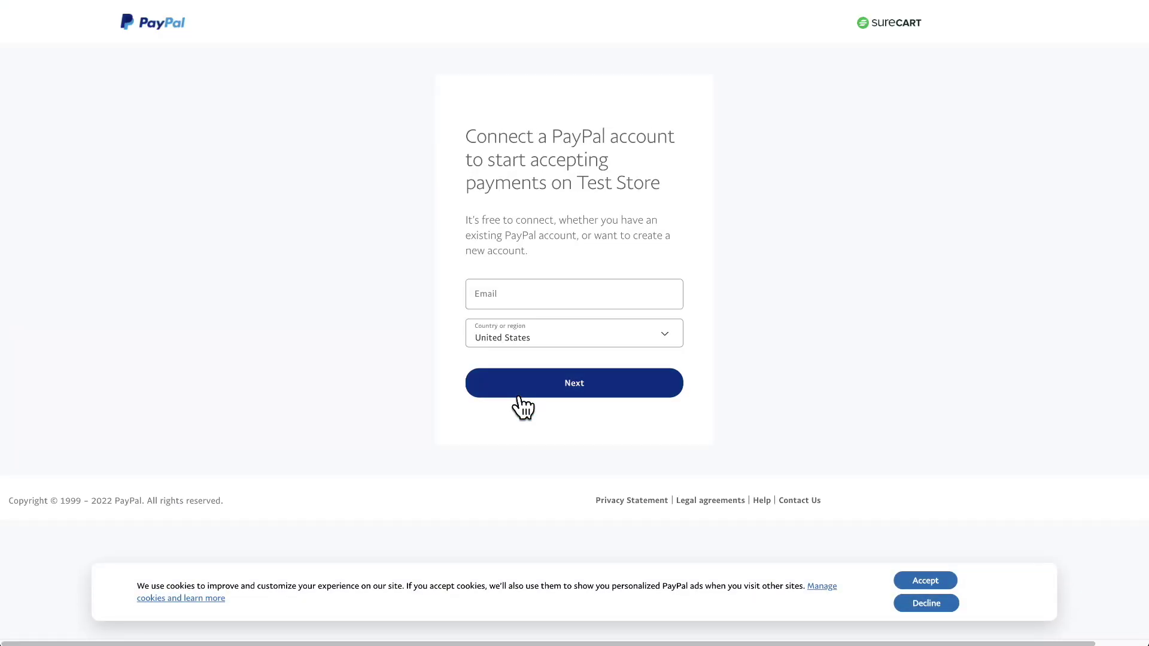
{"action": "left_click_drag", "start_coordinate": [576, 183], "coordinate": [656, 209]}
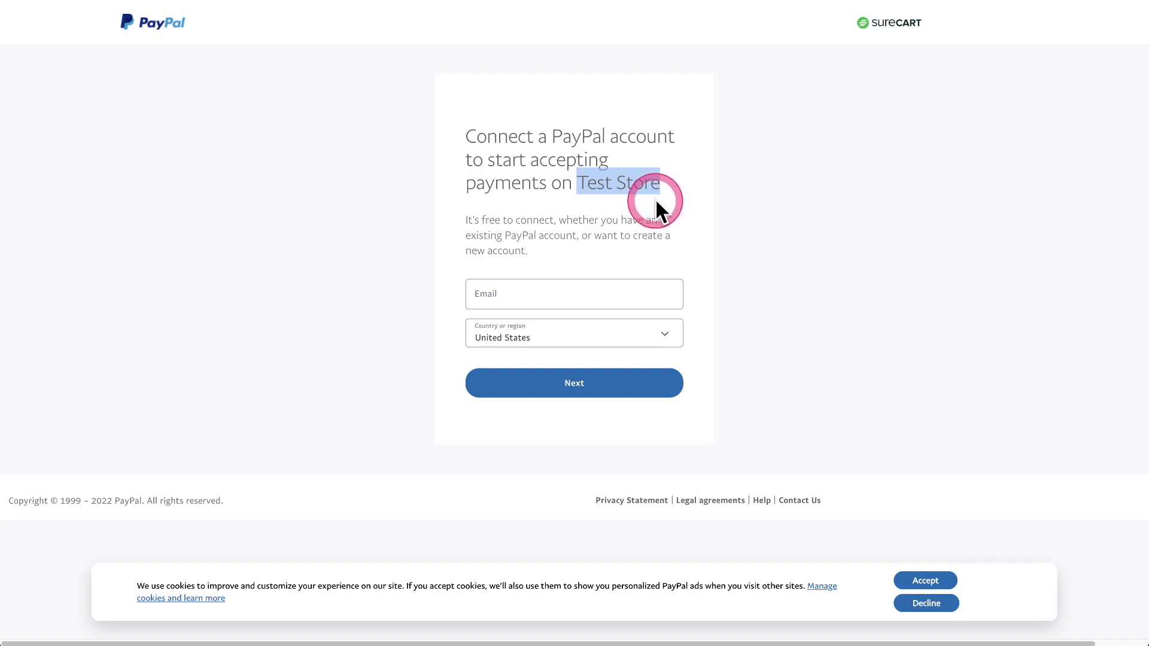
{"action": "left_click", "coordinate": [536, 293]}
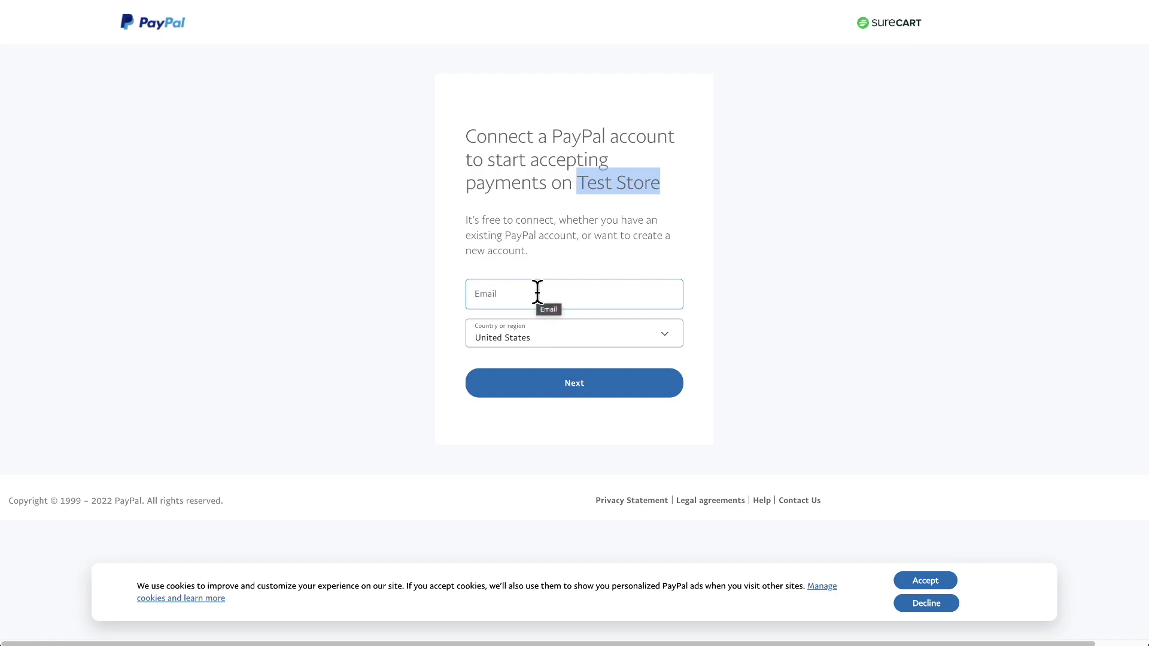
{"action": "left_click", "coordinate": [538, 292]}
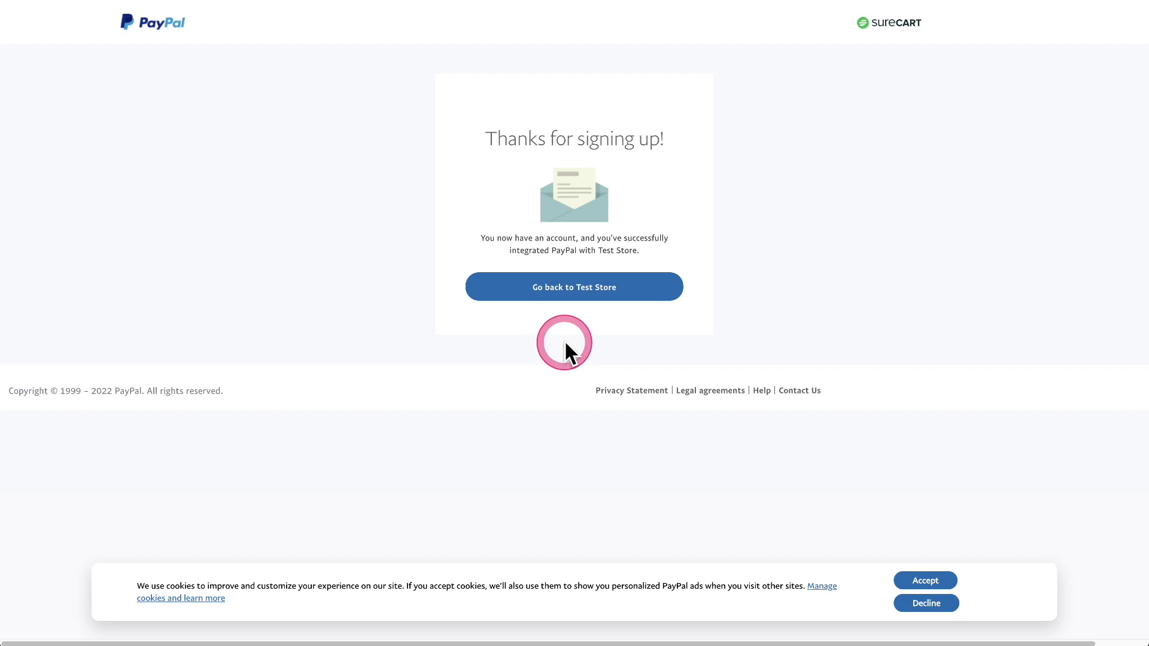
{"action": "left_click", "coordinate": [573, 296]}
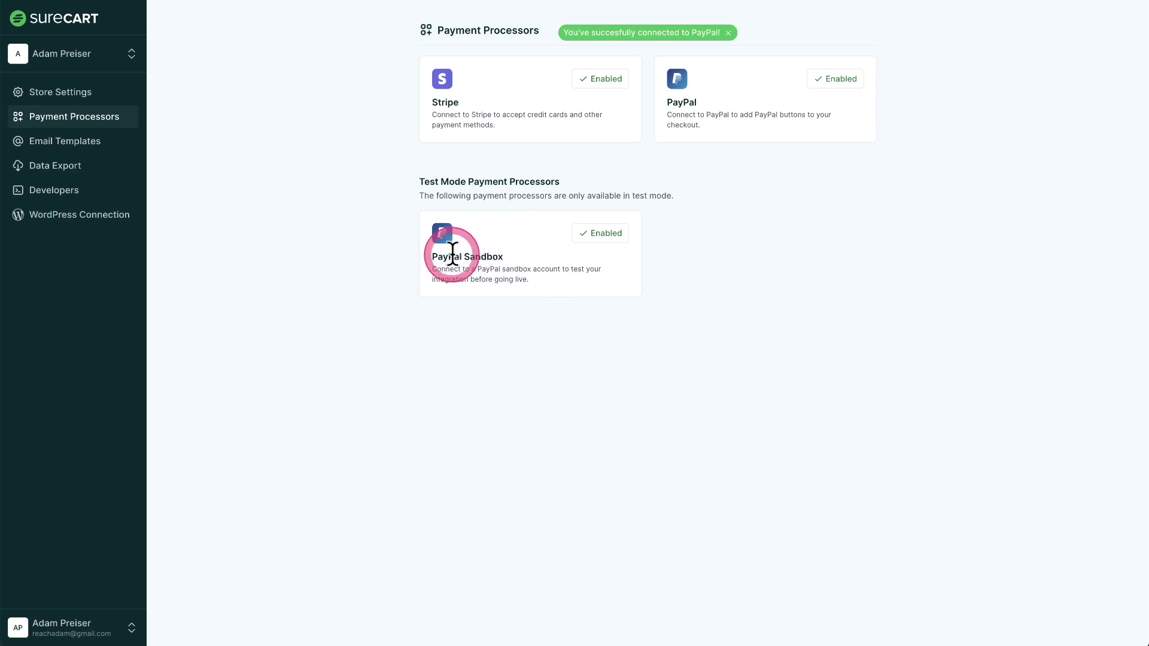
{"action": "left_click_drag", "start_coordinate": [431, 254], "coordinate": [503, 259]}
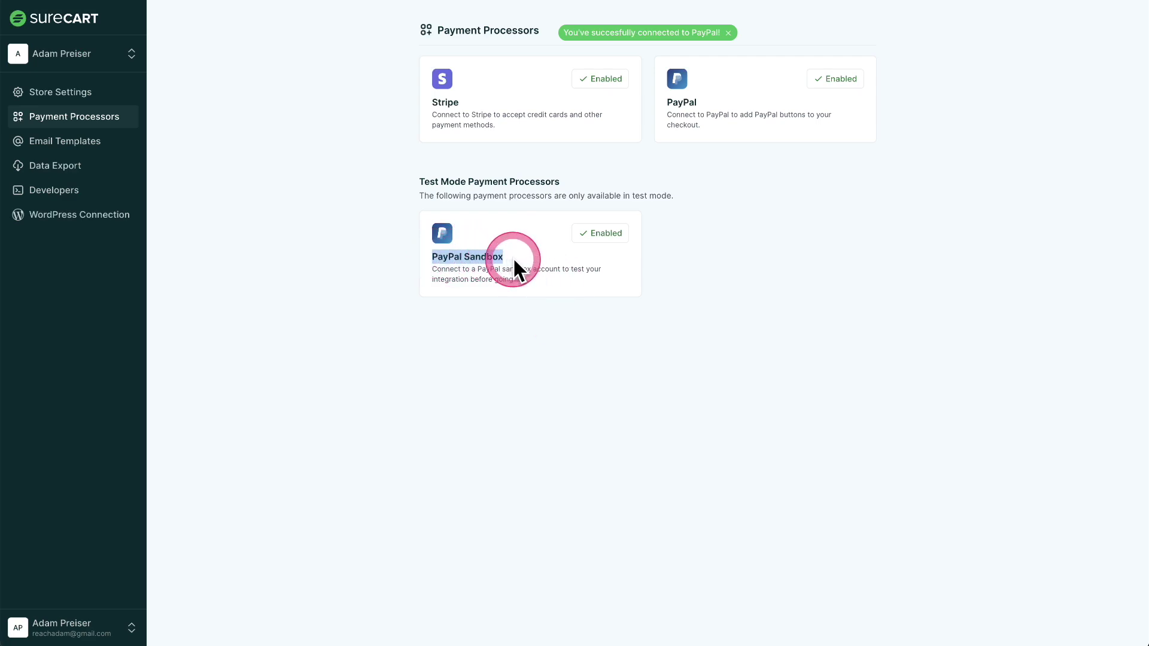
- Preview the test-mode checkout and select the $99.00/month Lifetime Installment Plan
{"action": "left_click", "coordinate": [593, 278]}
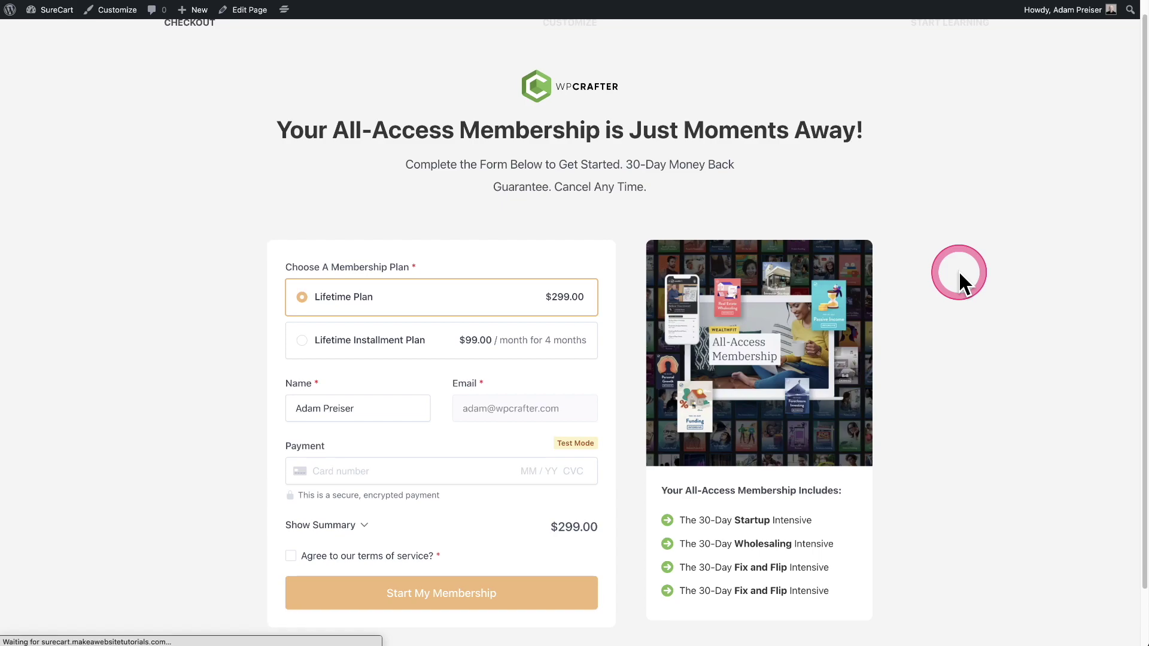
{"action": "scroll", "coordinate": [945, 284], "scroll_direction": "down", "scroll_amount": 2}
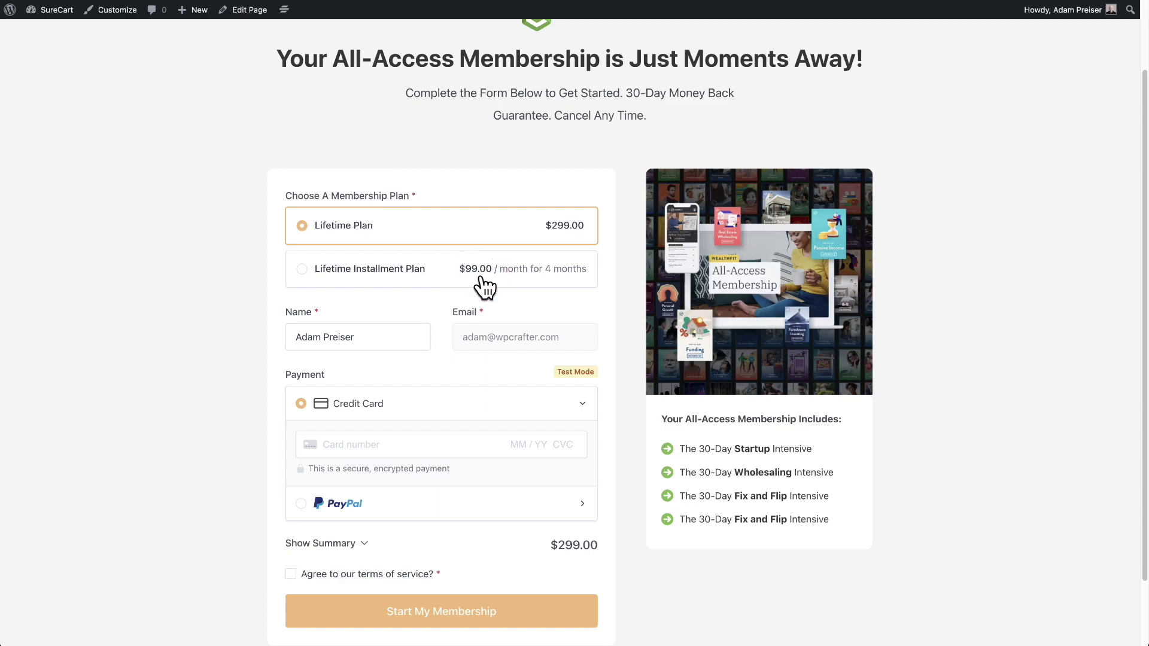
{"action": "left_click", "coordinate": [399, 275]}
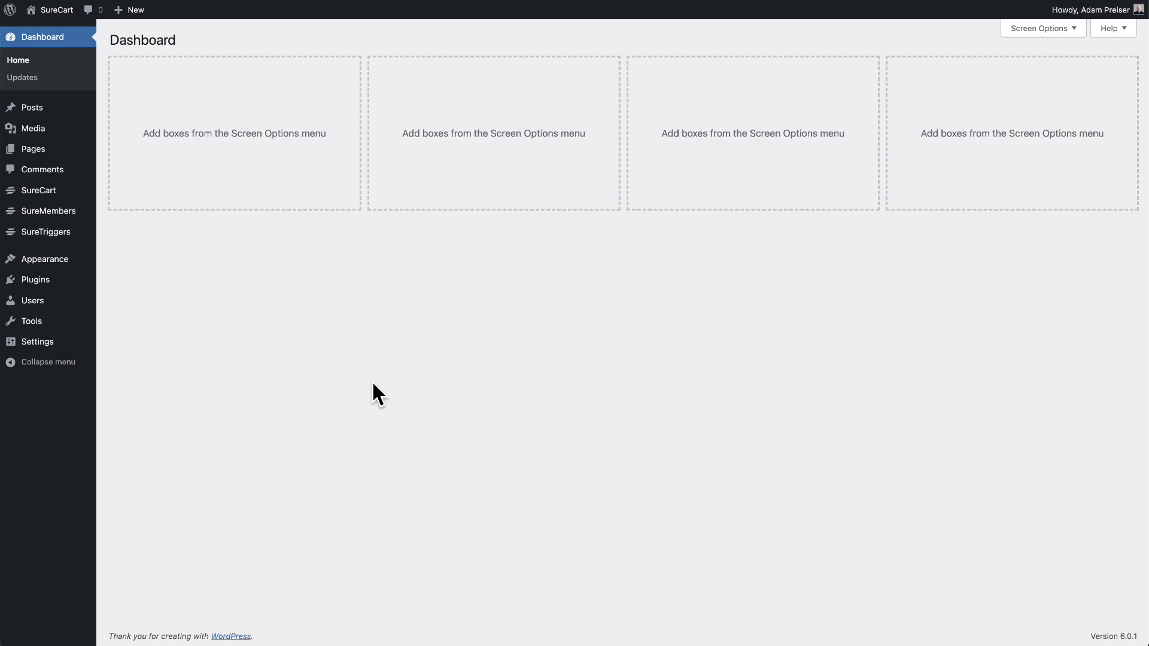
- Open the SureCart store dashboard and review its $0.00 revenue and empty Recent Orders
{"action": "mouse_move", "coordinate": [37, 191]}
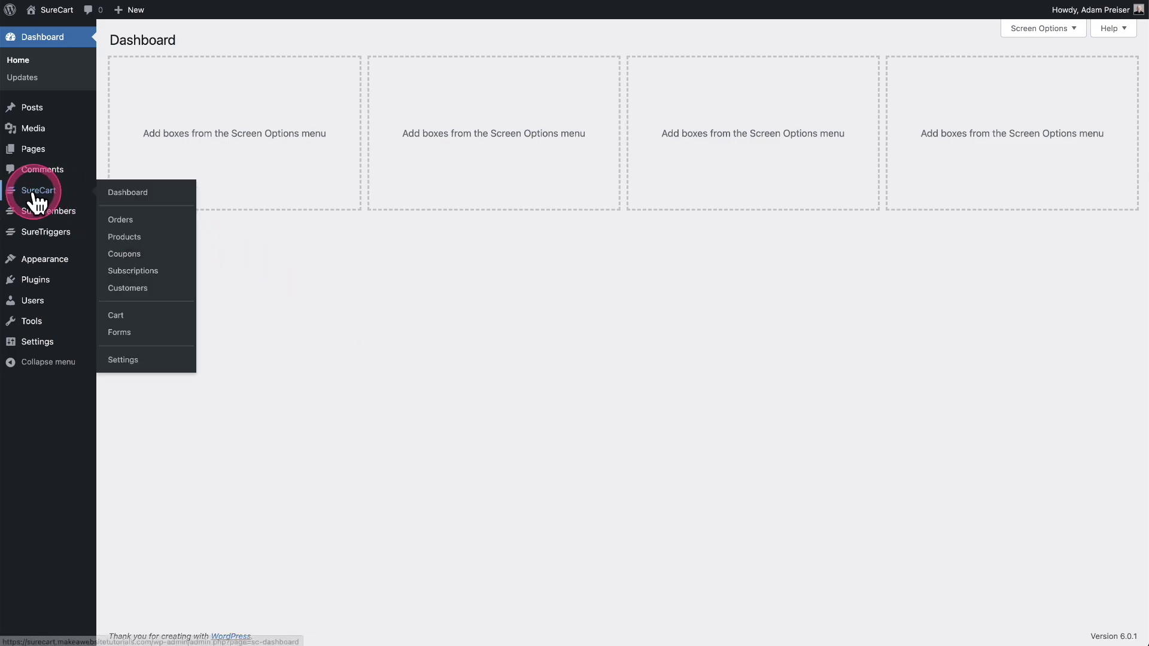
{"action": "left_click", "coordinate": [141, 203]}
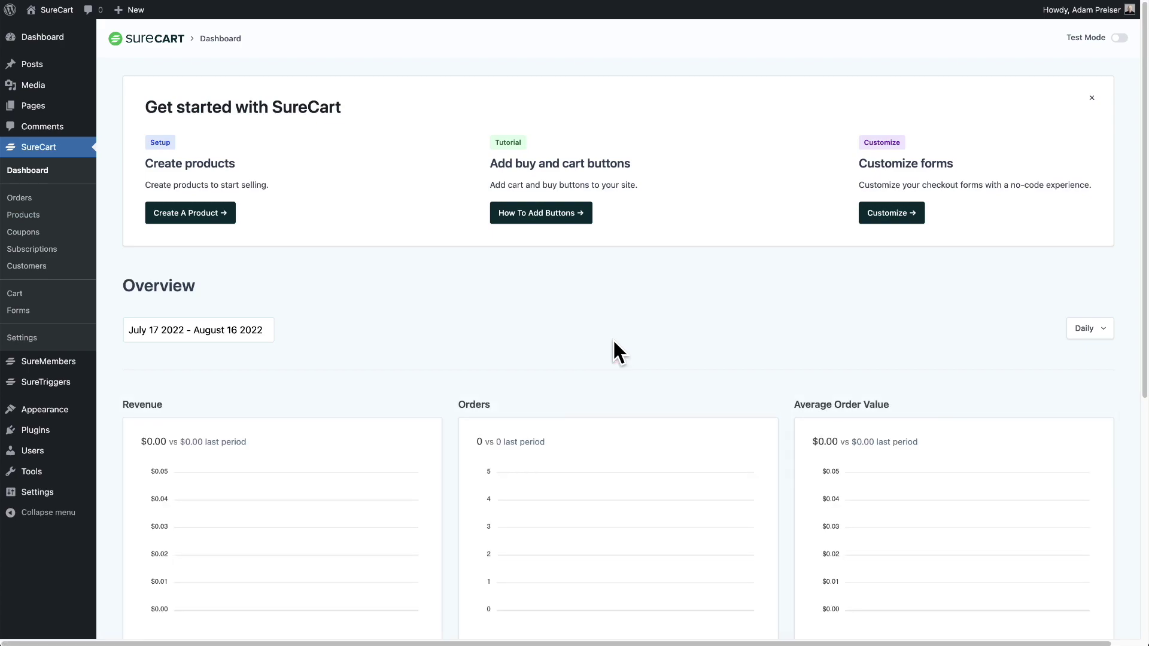
{"action": "scroll", "coordinate": [612, 338], "scroll_direction": "down", "scroll_amount": 5}
{"action": "left_click", "coordinate": [452, 350]}
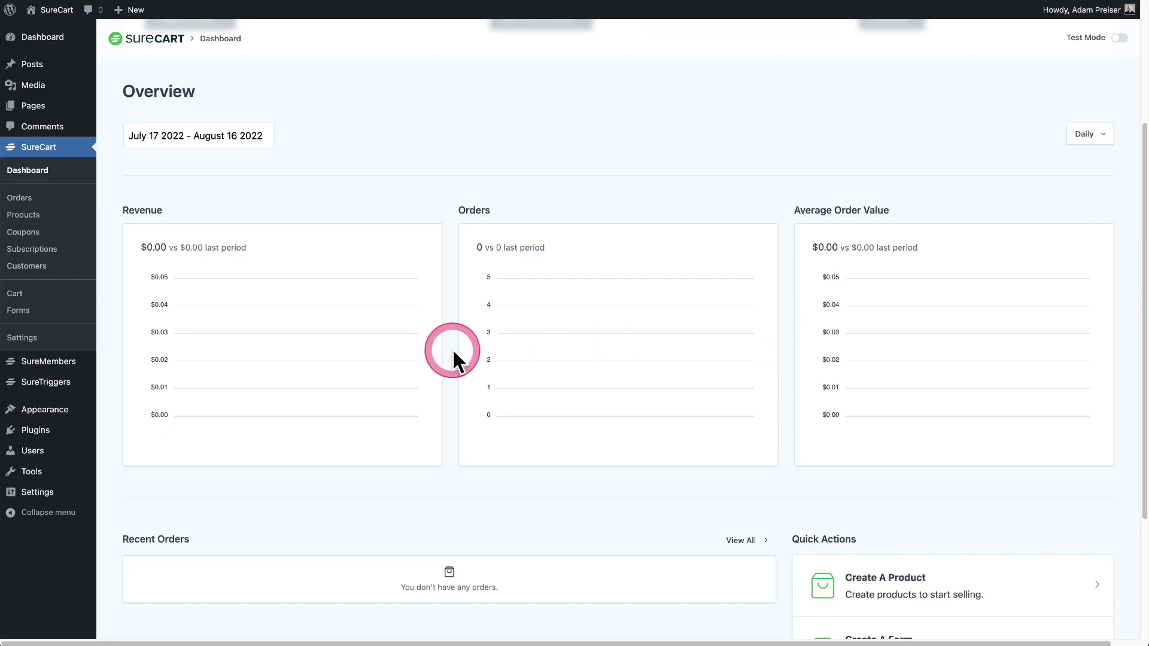
{"action": "scroll", "coordinate": [838, 367], "scroll_direction": "down", "scroll_amount": 3}
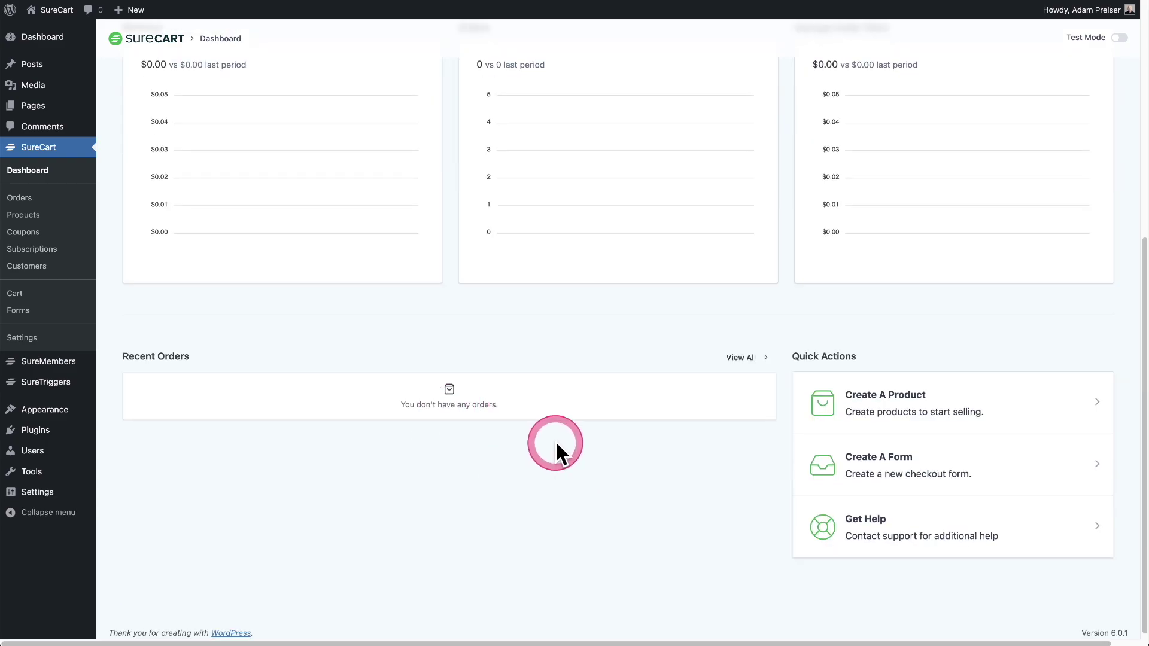
{"action": "scroll", "coordinate": [598, 463], "scroll_direction": "down", "scroll_amount": 1}
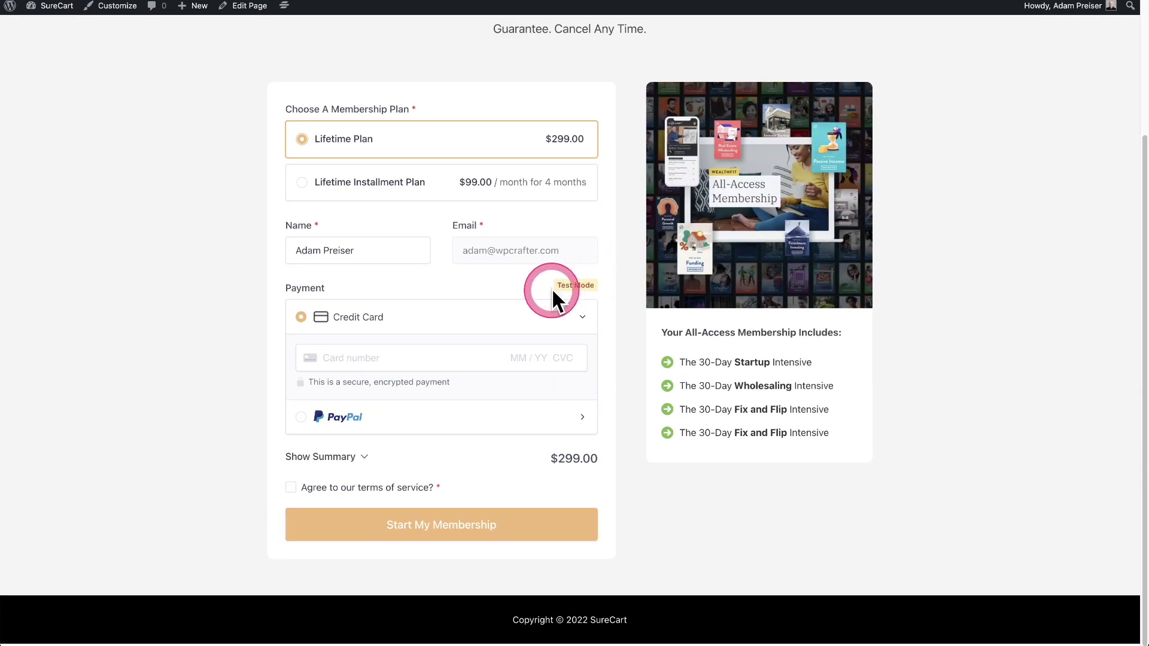
- Choose PayPal, accept the terms of service, and submit the $299.00 Lifetime Plan order
{"action": "left_click", "coordinate": [361, 420]}
{"action": "scroll", "coordinate": [428, 423], "scroll_direction": "down", "scroll_amount": 2}
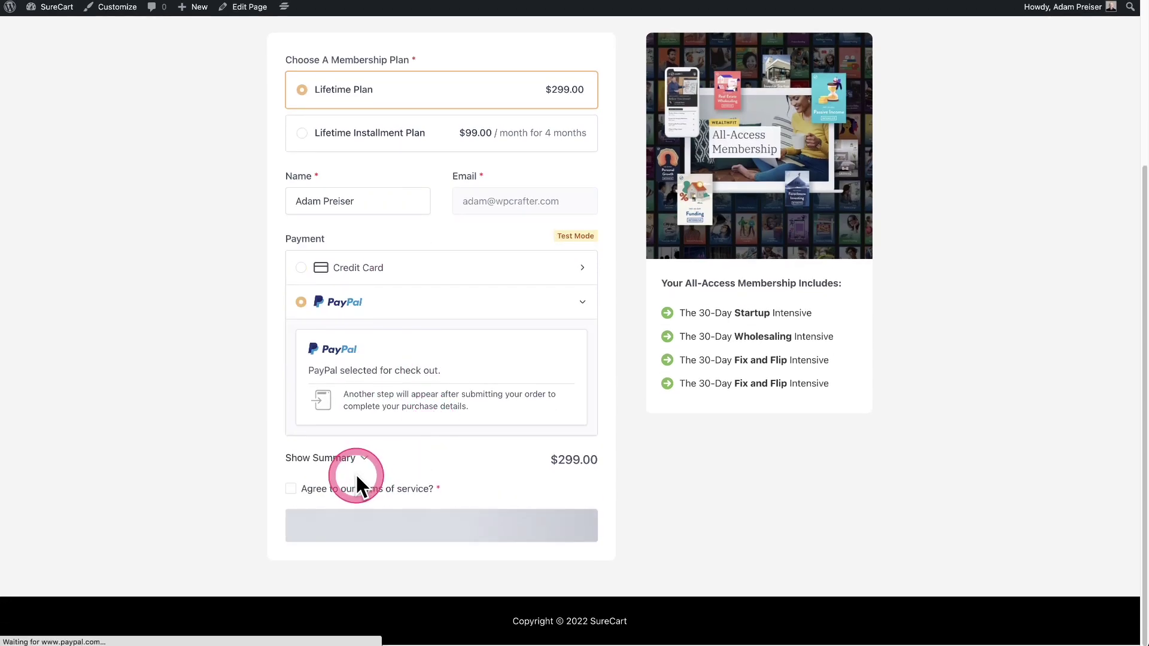
{"action": "left_click", "coordinate": [291, 488]}
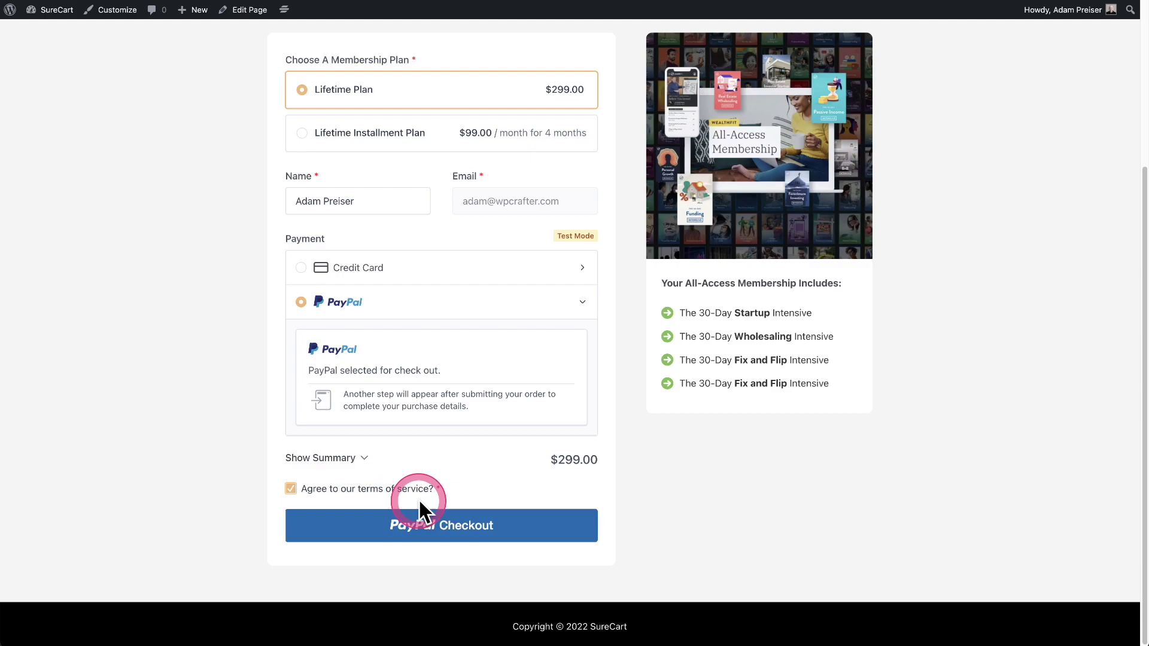
{"action": "left_click", "coordinate": [449, 533]}
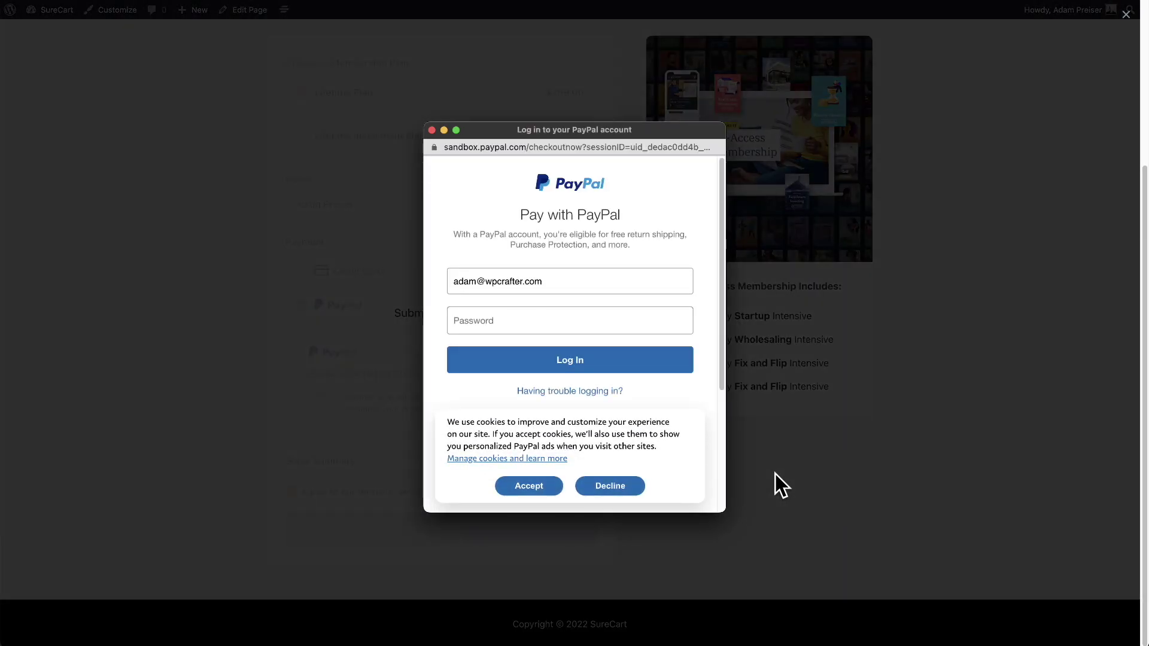
- Accept PayPal's cookie notice and pay the $299.00 from the sandbox PayPal balance
{"action": "left_click", "coordinate": [502, 184]}
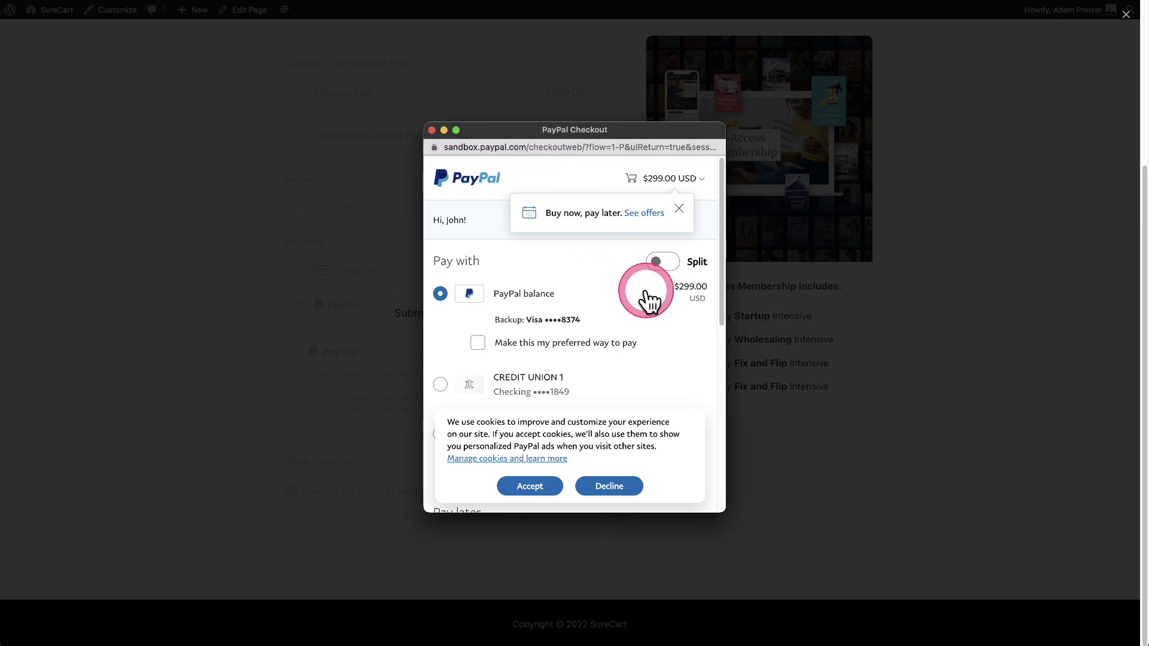
{"action": "scroll", "coordinate": [551, 296], "scroll_direction": "down", "scroll_amount": 5}
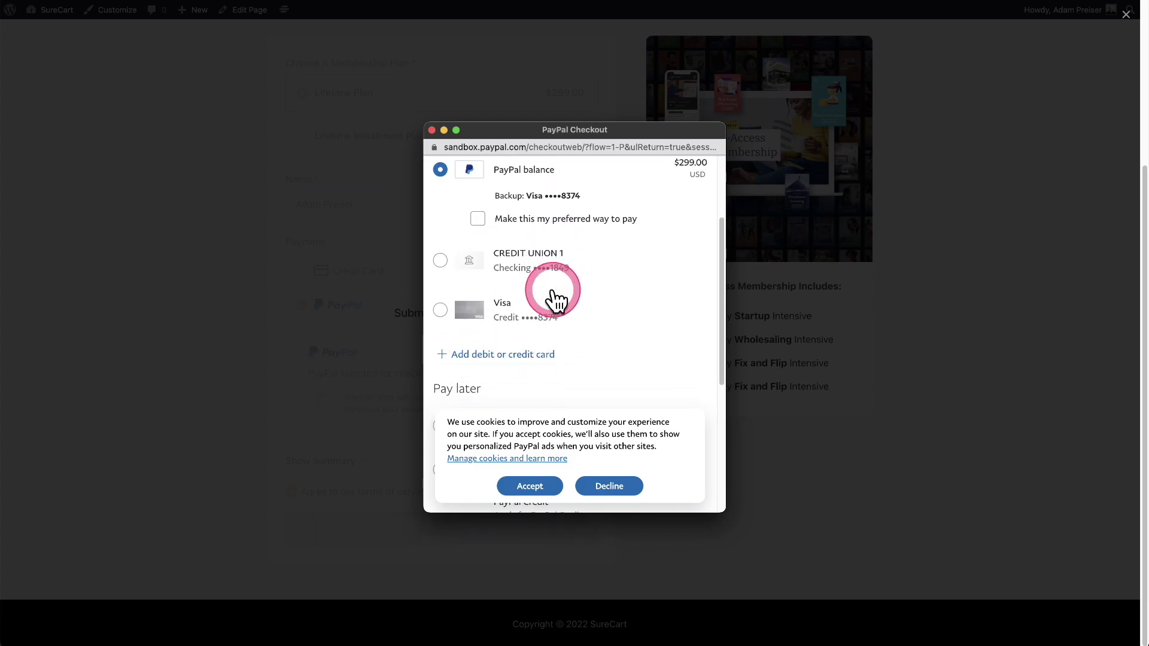
{"action": "scroll", "coordinate": [551, 296], "scroll_direction": "down", "scroll_amount": 5}
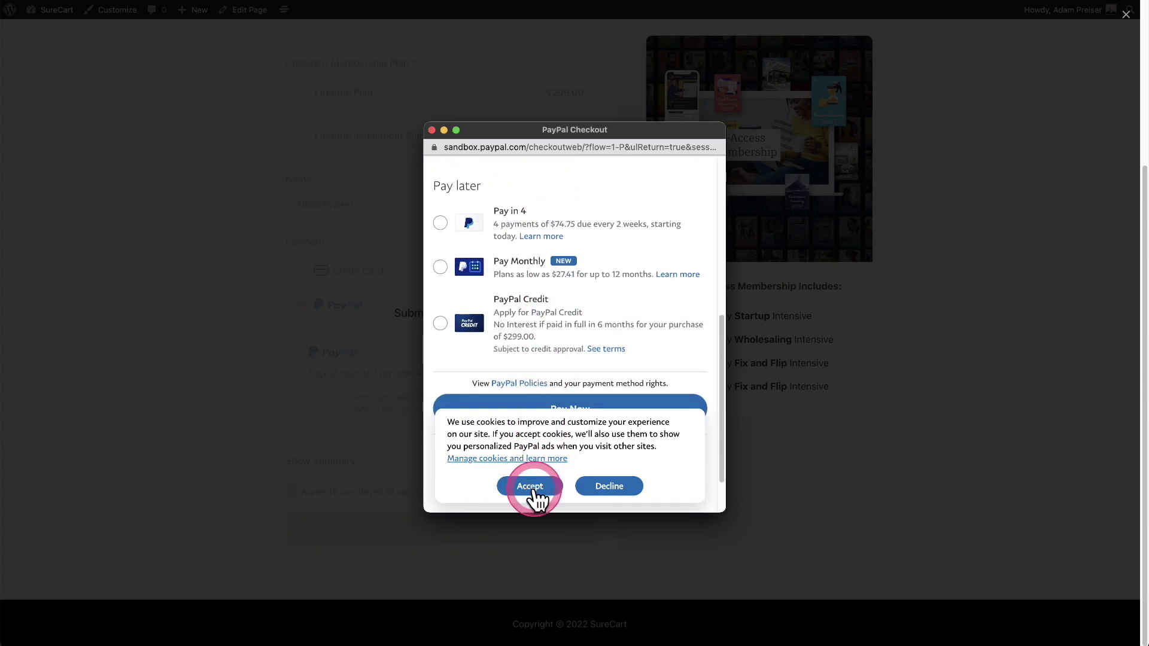
{"action": "left_click", "coordinate": [530, 488]}
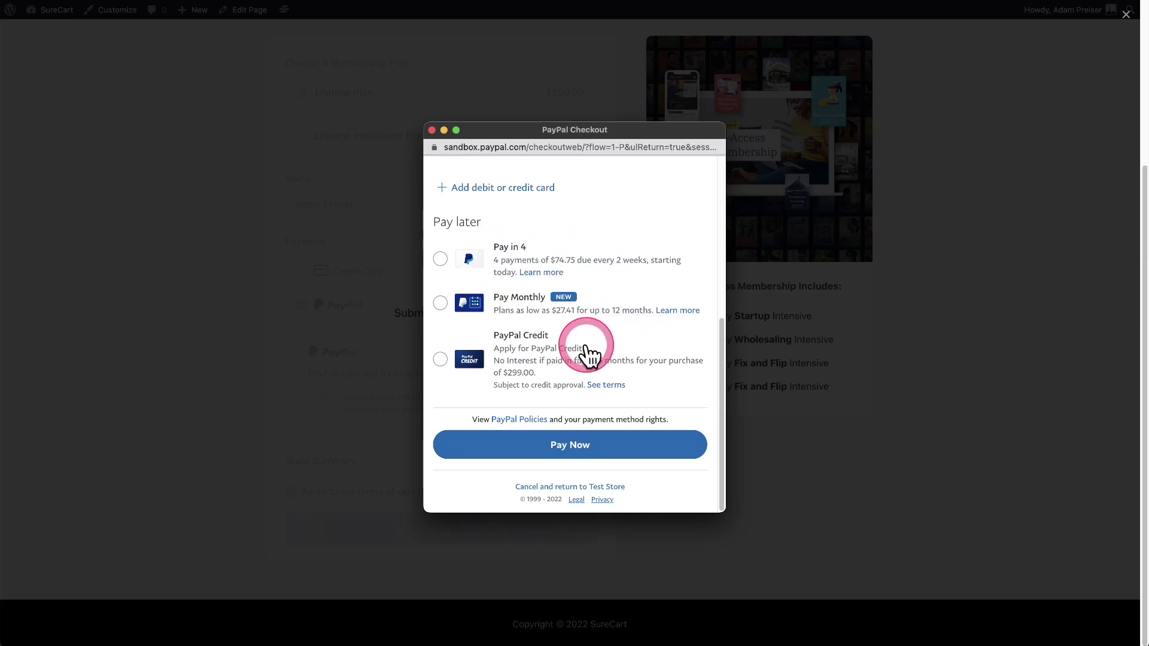
{"action": "scroll", "coordinate": [574, 351], "scroll_direction": "down", "scroll_amount": 5}
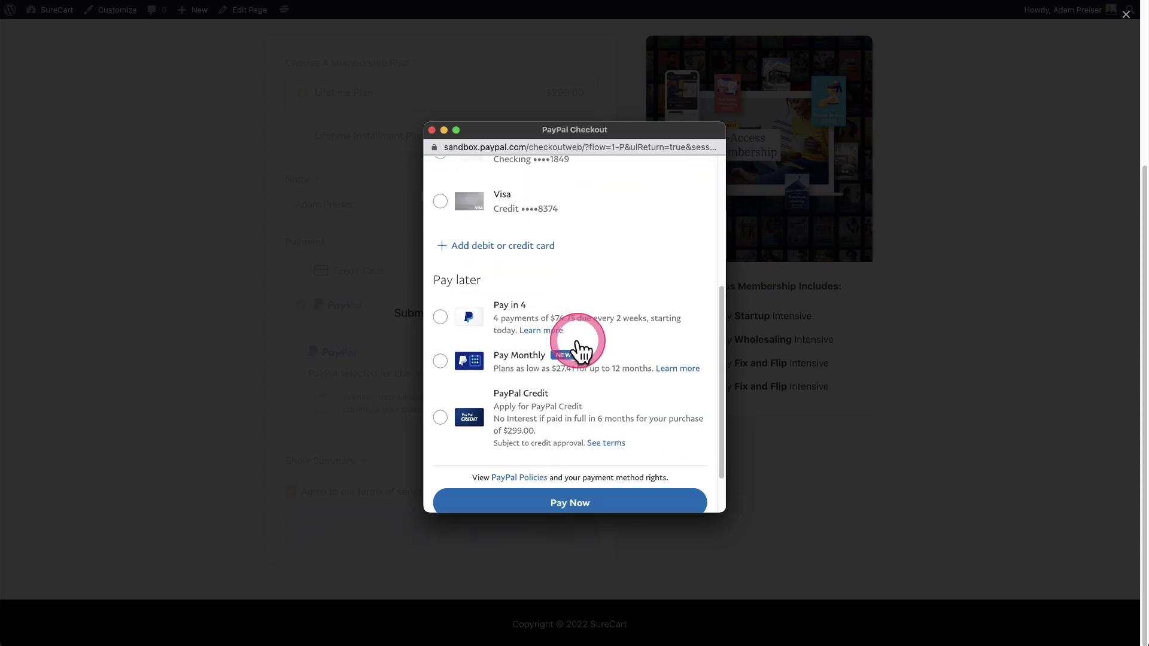
{"action": "left_click", "coordinate": [565, 445]}
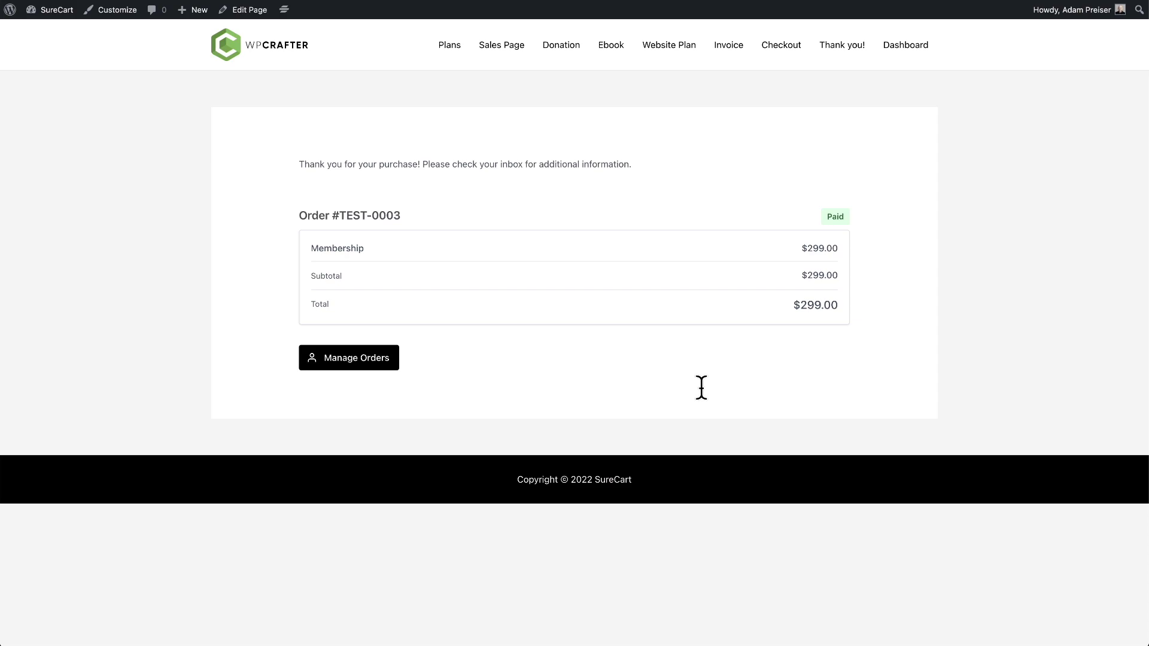
- Go back to the SureCart dashboard and review Overview and Recent Orders: $0.00 revenue, no orders
{"action": "left_click", "coordinate": [420, 348]}
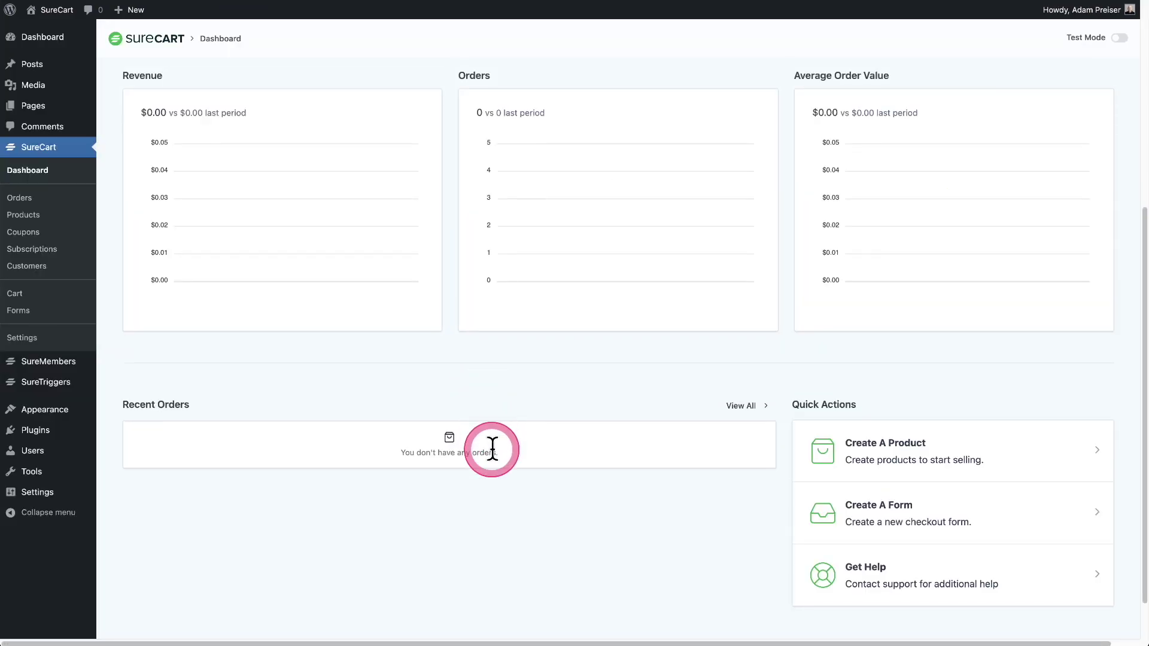
{"action": "scroll", "coordinate": [495, 465], "scroll_direction": "up", "scroll_amount": 5}
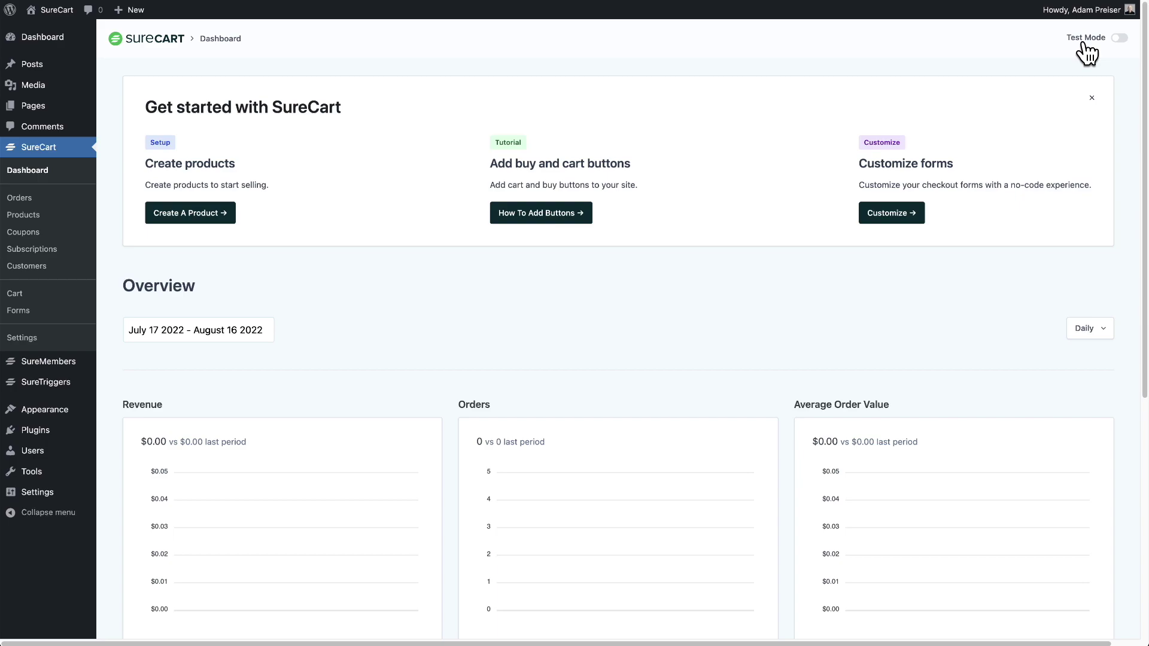
{"action": "left_click", "coordinate": [1083, 42]}
{"action": "scroll", "coordinate": [703, 150], "scroll_direction": "down", "scroll_amount": 3}
{"action": "scroll", "coordinate": [705, 150], "scroll_direction": "down", "scroll_amount": 3}
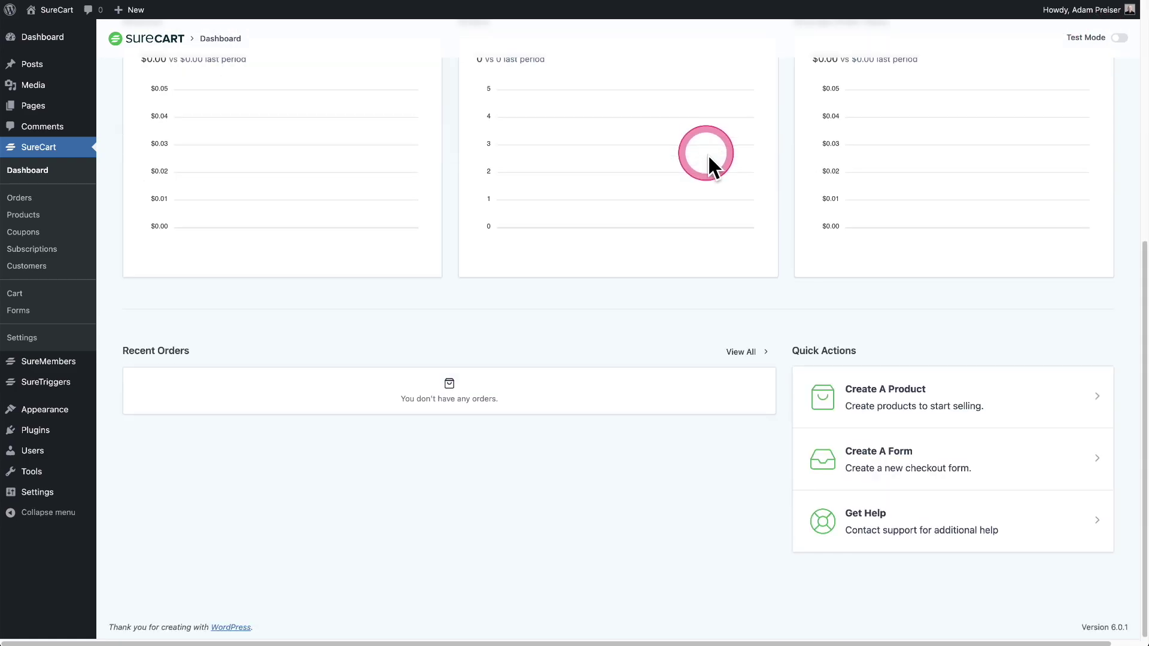
{"action": "scroll", "coordinate": [748, 242], "scroll_direction": "up", "scroll_amount": 6}
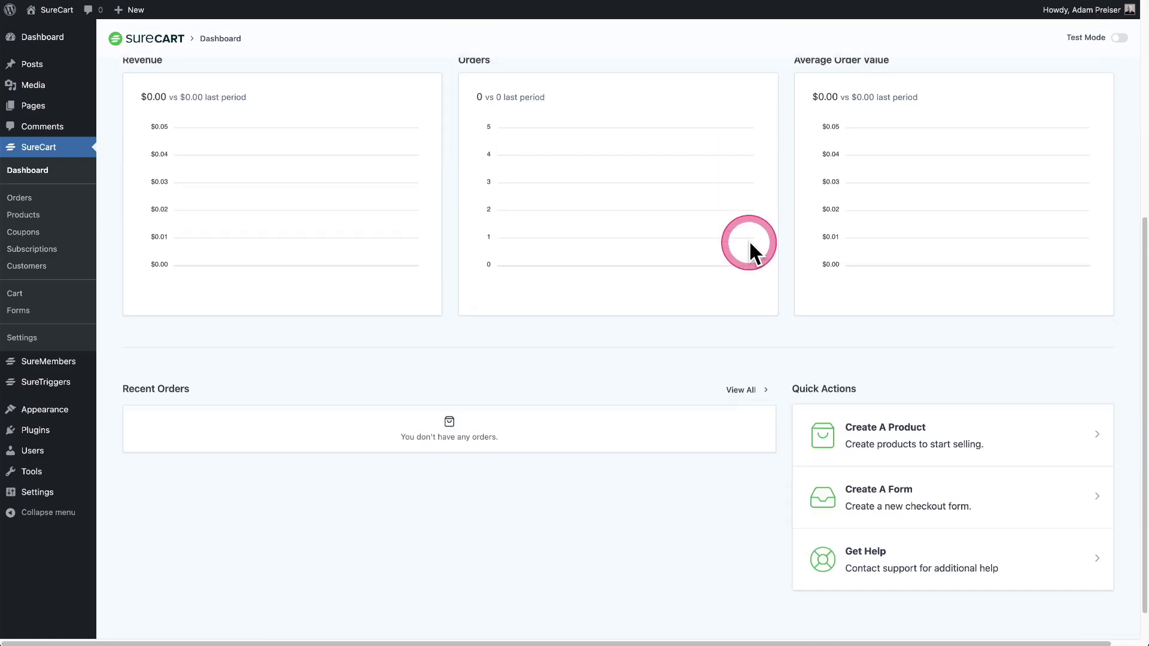
- Turn on test mode to see the $299.00 test revenue on the dashboard
{"action": "left_click", "coordinate": [1117, 38]}
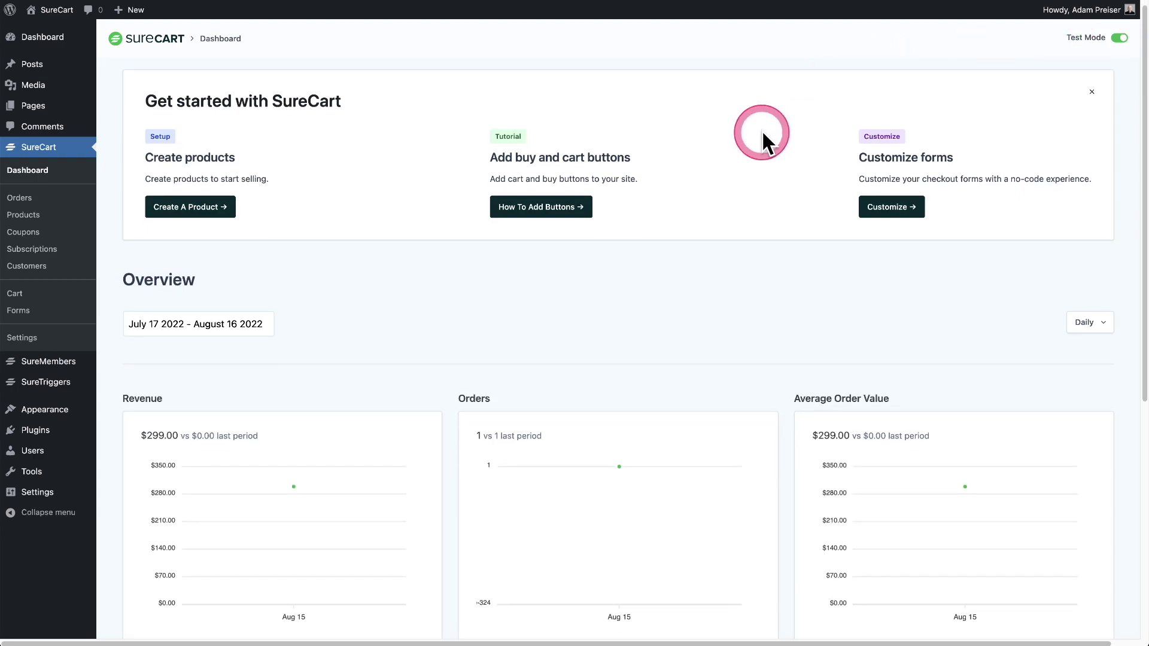
{"action": "scroll", "coordinate": [761, 130], "scroll_direction": "down", "scroll_amount": 3}
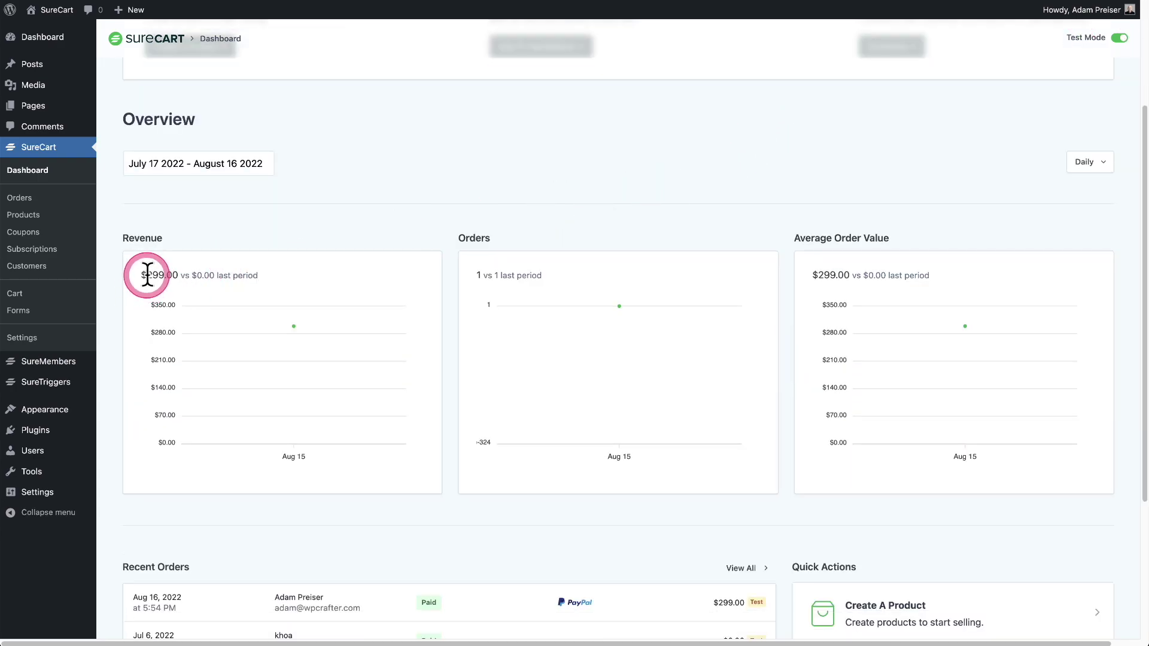
{"action": "left_click_drag", "start_coordinate": [146, 277], "coordinate": [194, 278]}
{"action": "scroll", "coordinate": [444, 259], "scroll_direction": "down", "scroll_amount": 3}
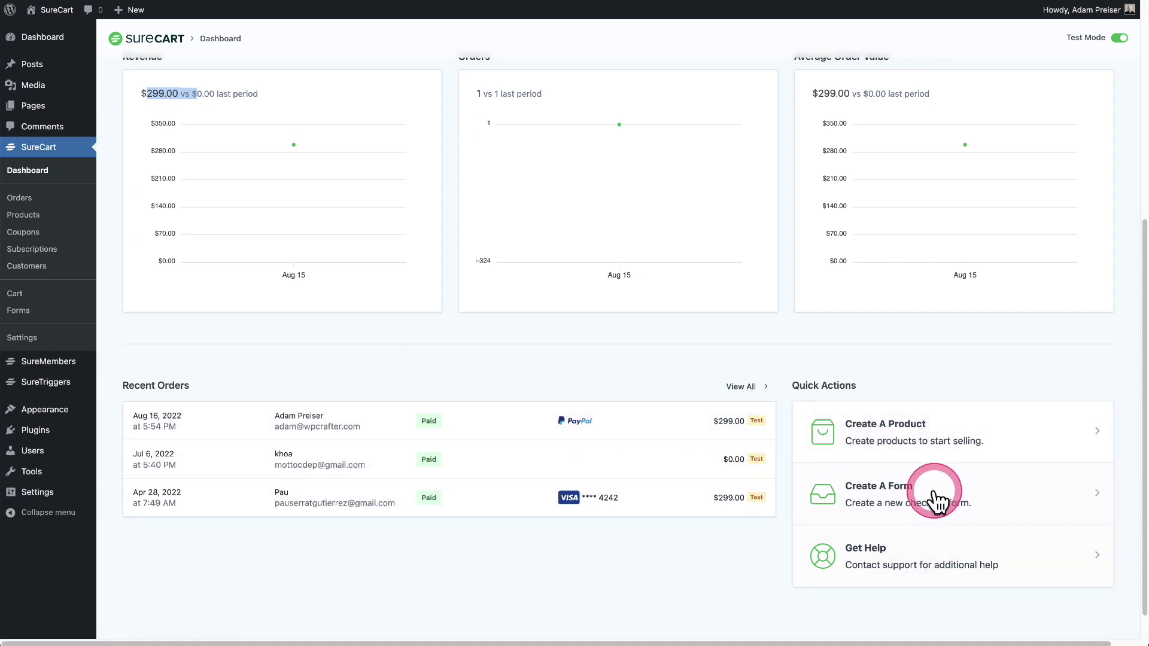
{"action": "scroll", "coordinate": [913, 494], "scroll_direction": "up", "scroll_amount": 1}
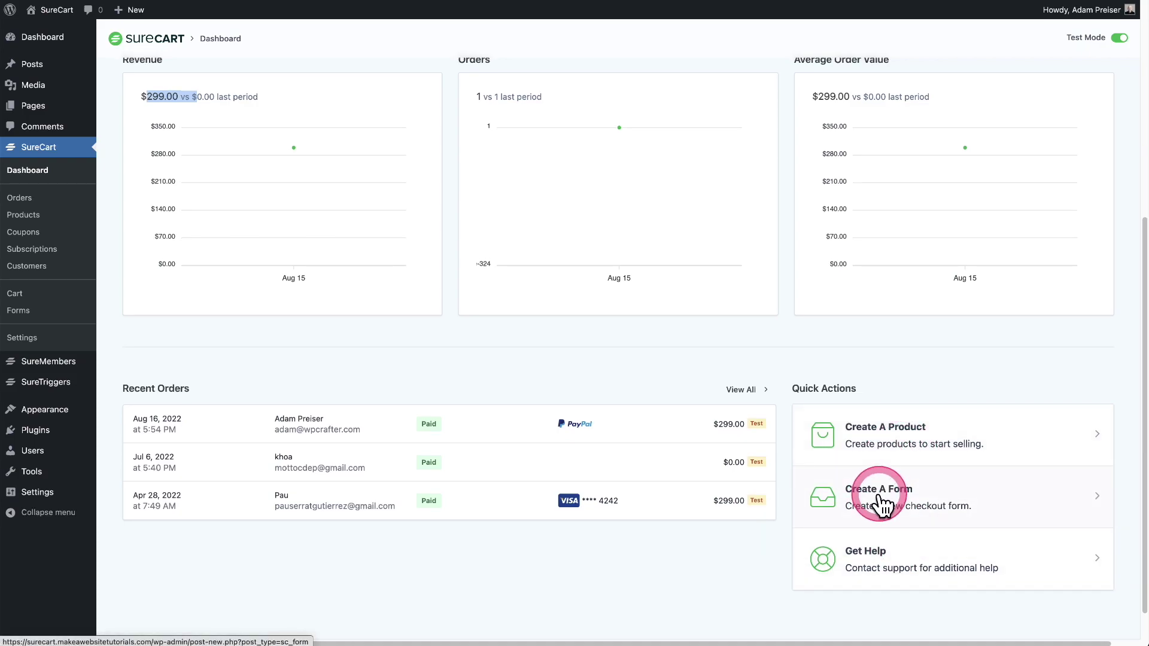
{"action": "scroll", "coordinate": [886, 565], "scroll_direction": "up", "scroll_amount": 3}
{"action": "scroll", "coordinate": [889, 565], "scroll_direction": "up", "scroll_amount": 2}
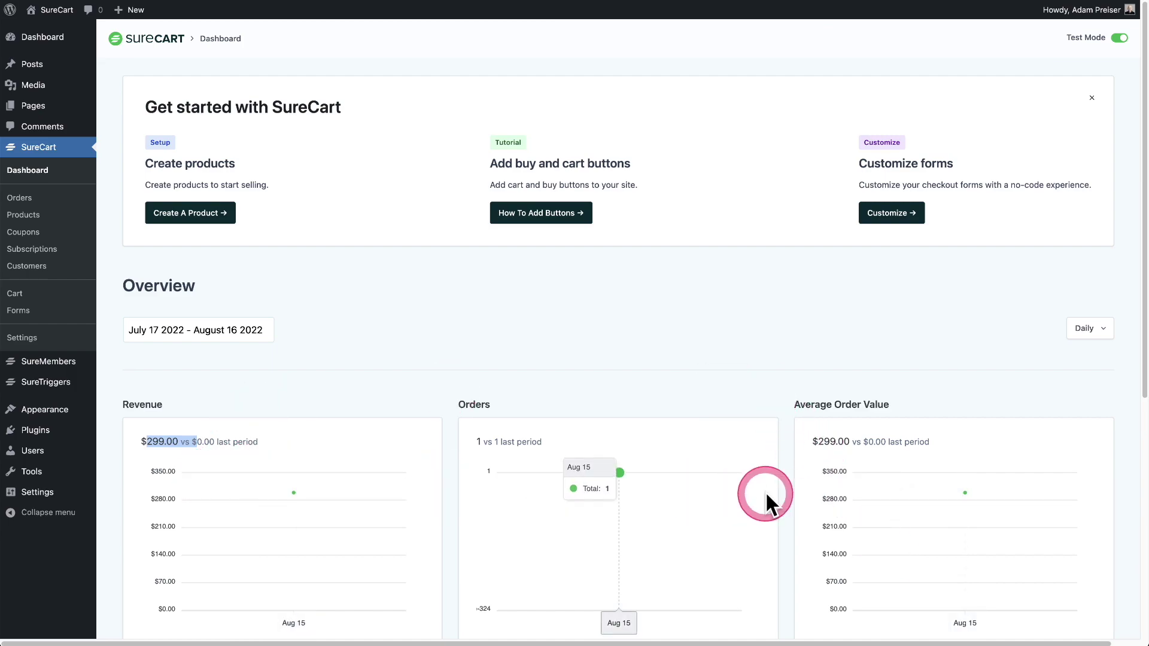
- Look over the Overview date range calendar and the daily/weekly/monthly/yearly interval options without changing them
{"action": "left_click", "coordinate": [381, 389]}
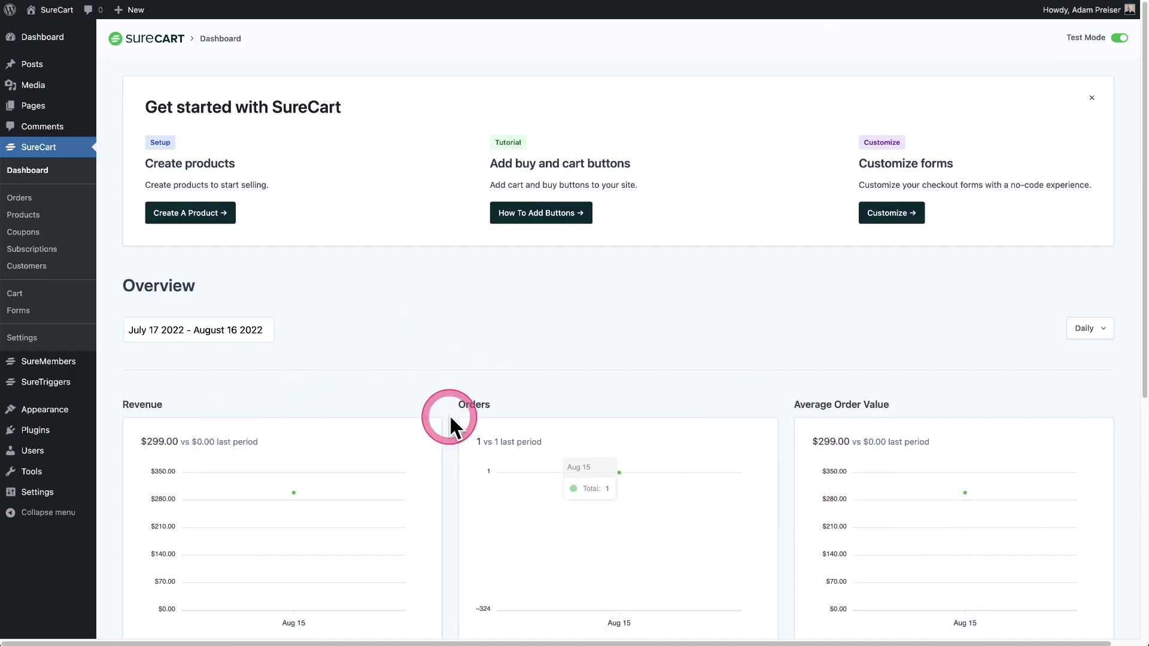
{"action": "left_click", "coordinate": [229, 333]}
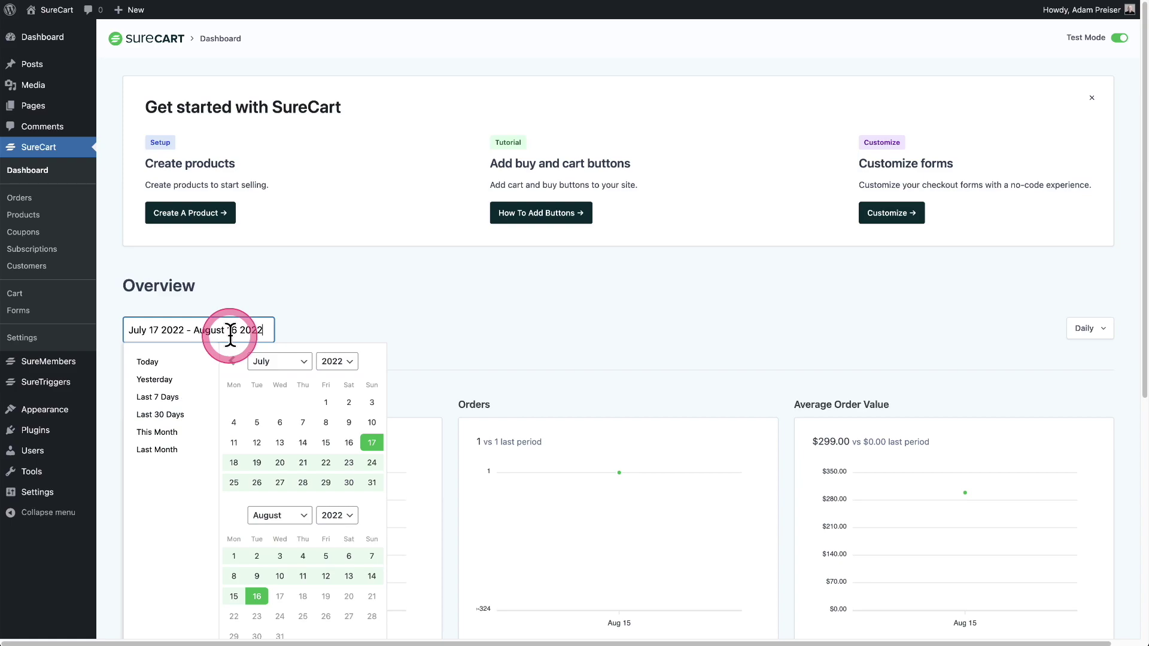
{"action": "left_click", "coordinate": [264, 446]}
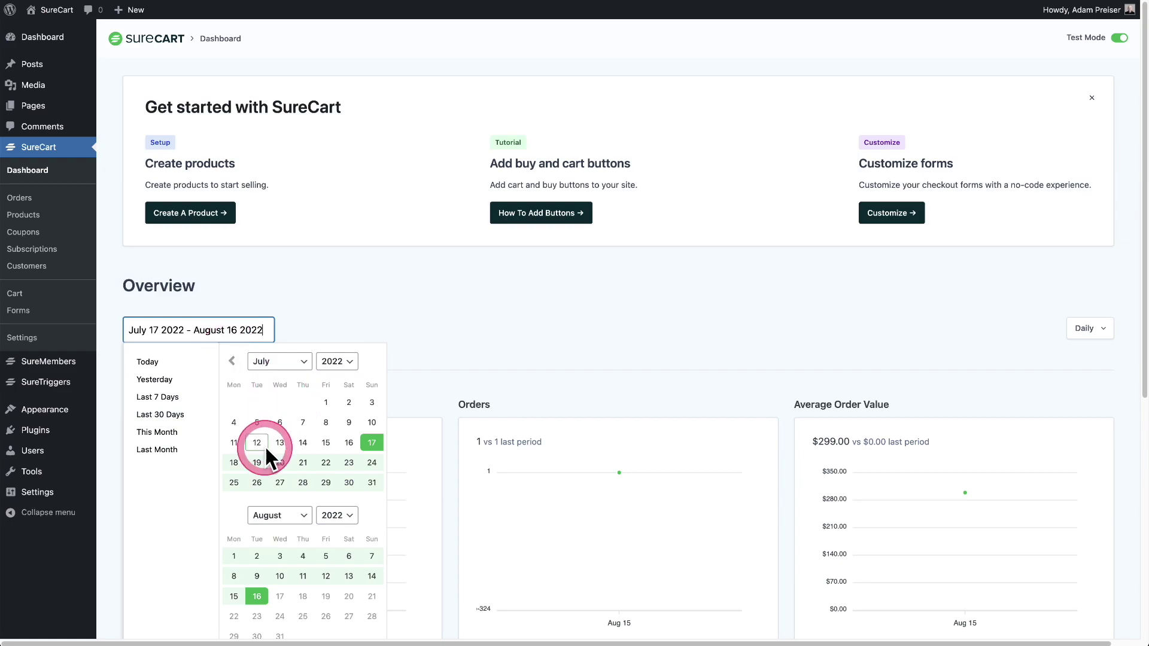
{"action": "left_click", "coordinate": [567, 347]}
{"action": "left_click", "coordinate": [1104, 334]}
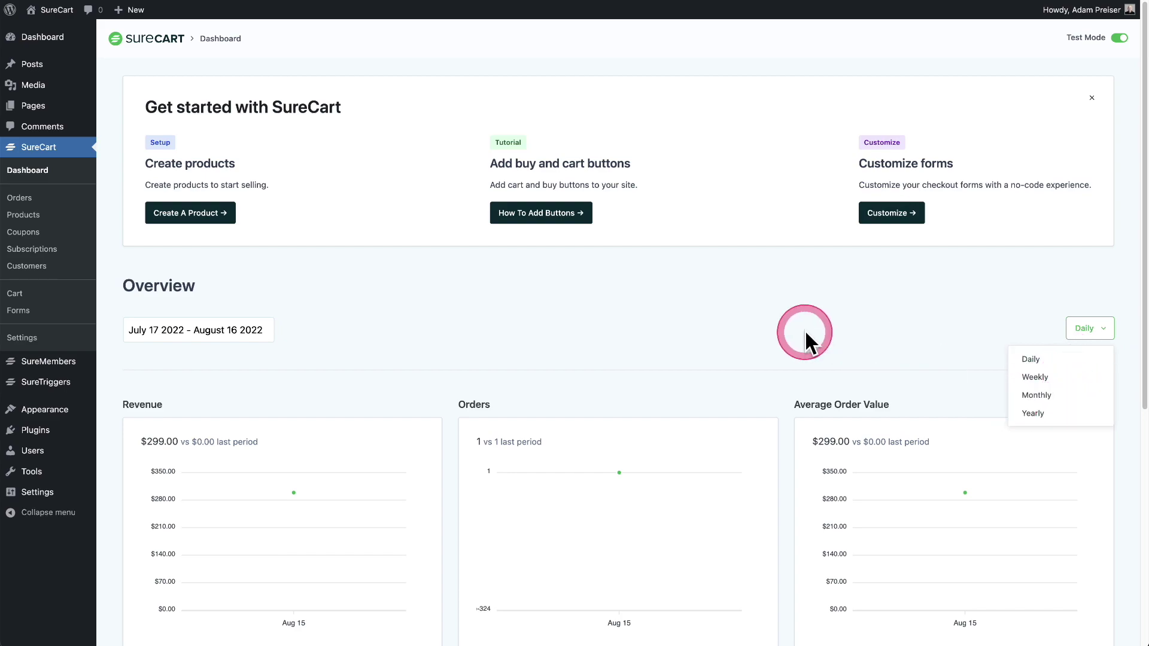
{"action": "left_click", "coordinate": [635, 345]}
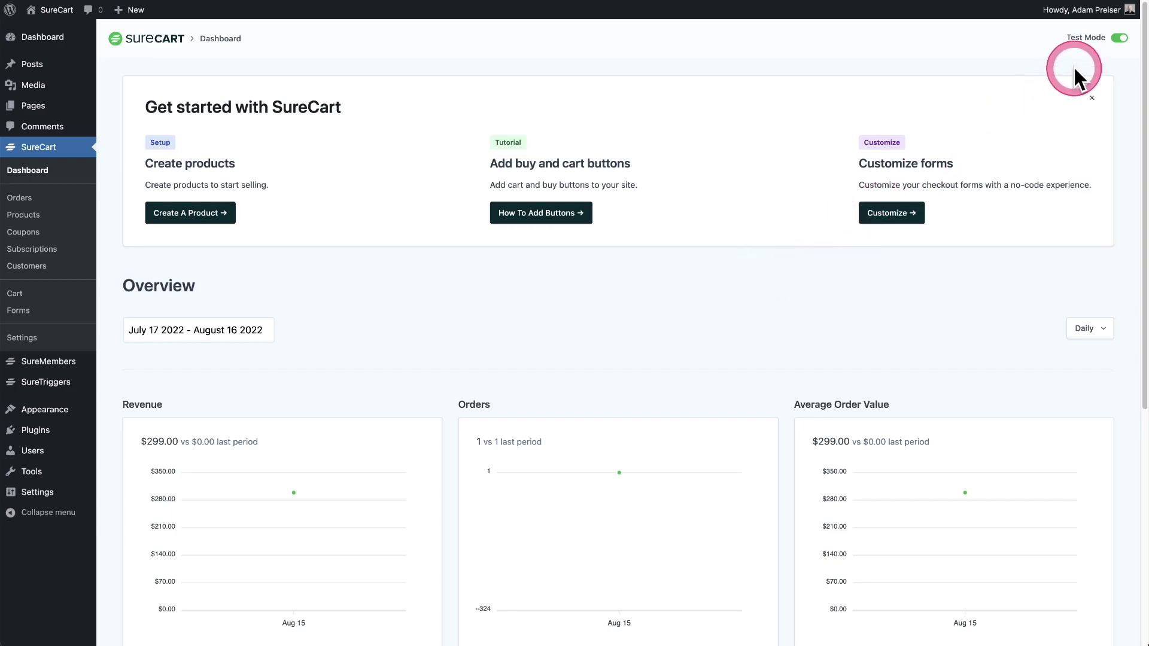
- Turn test mode off so the Overview shows $0.00 revenue and 0 orders
{"action": "left_click", "coordinate": [1119, 38]}
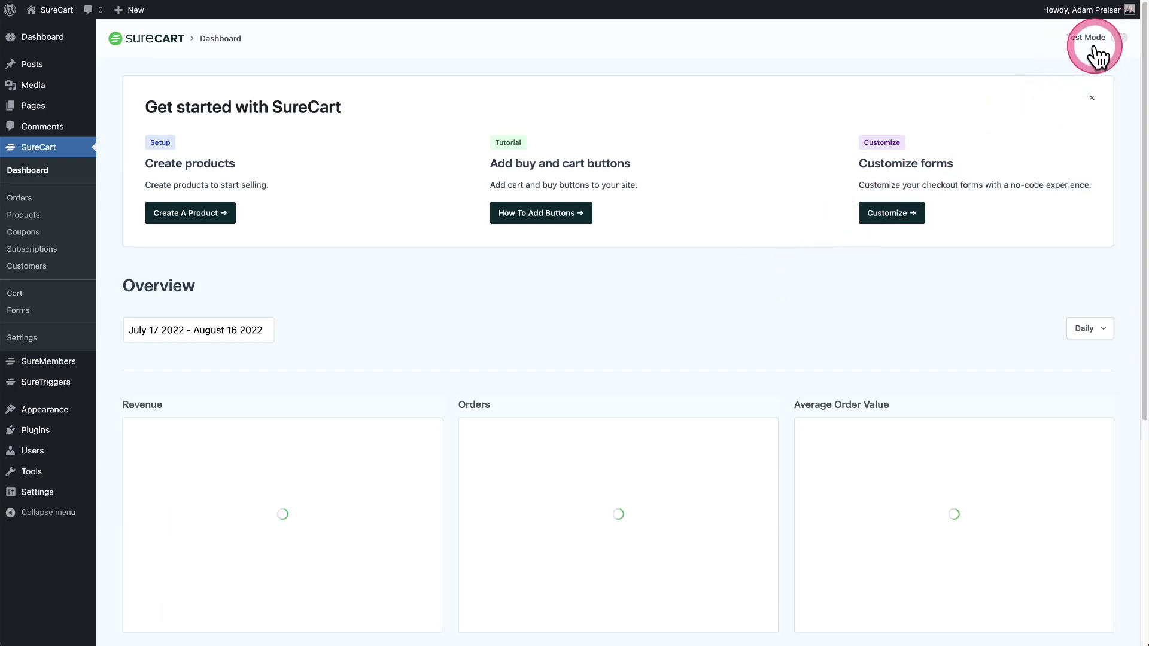
{"action": "scroll", "coordinate": [644, 126], "scroll_direction": "down", "scroll_amount": 6}
{"action": "scroll", "coordinate": [645, 127], "scroll_direction": "up", "scroll_amount": 5}
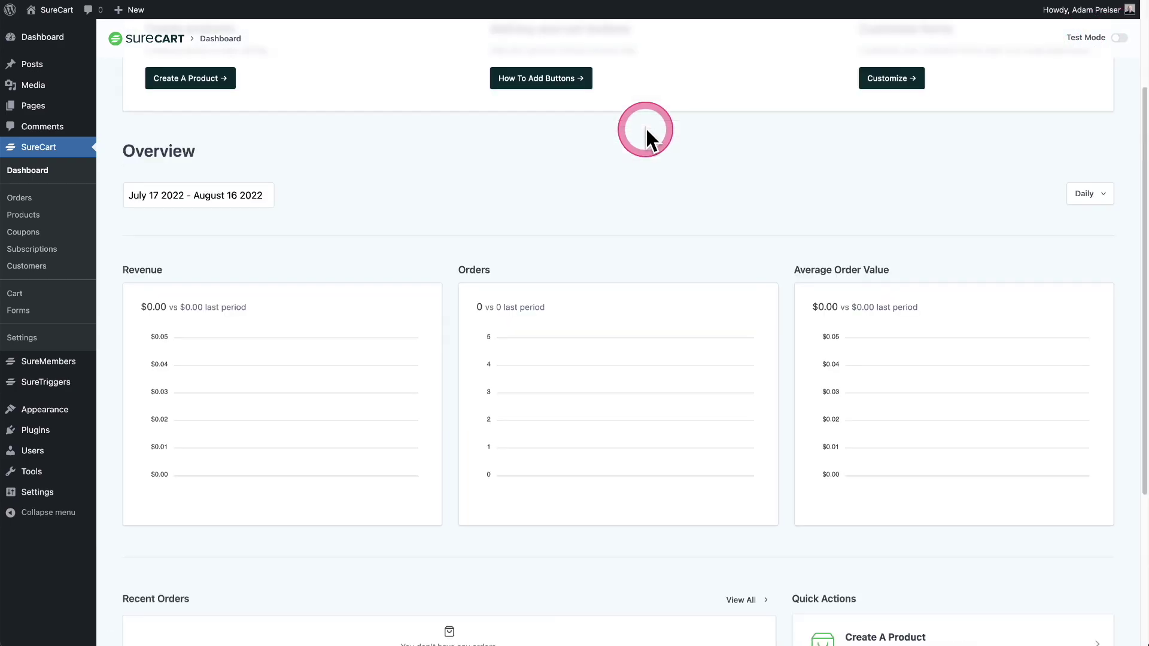
{"action": "scroll", "coordinate": [645, 127], "scroll_direction": "up", "scroll_amount": 1}
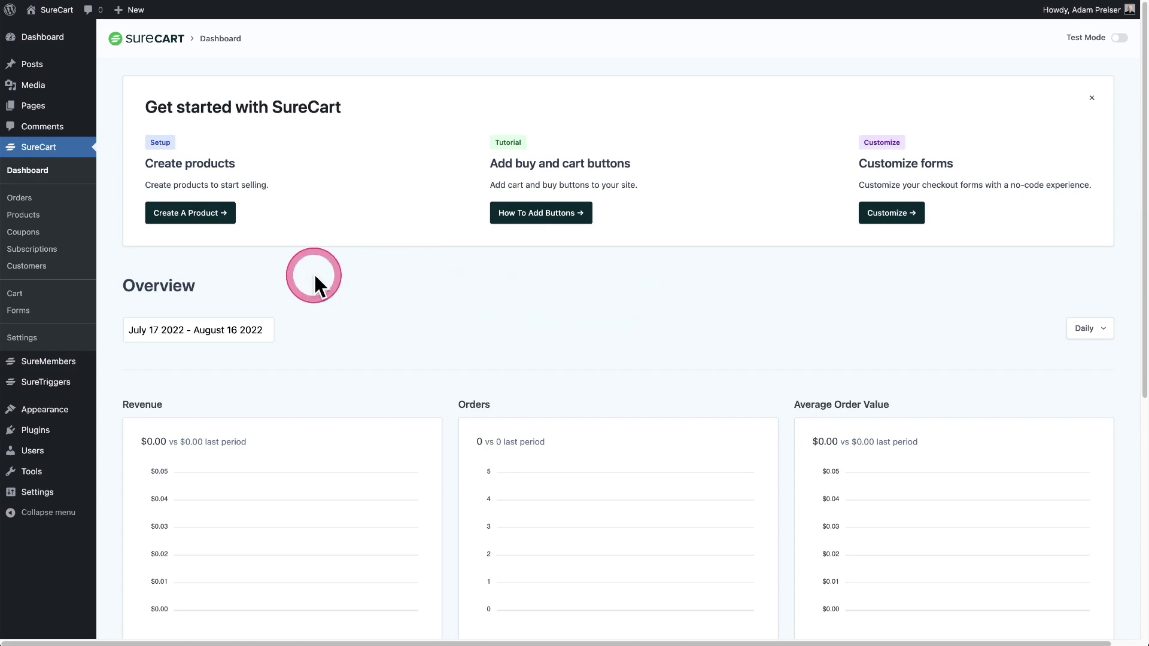
- Open the Membership checkout form and expand the Form block's Loading Text settings
{"action": "left_click", "coordinate": [25, 310]}
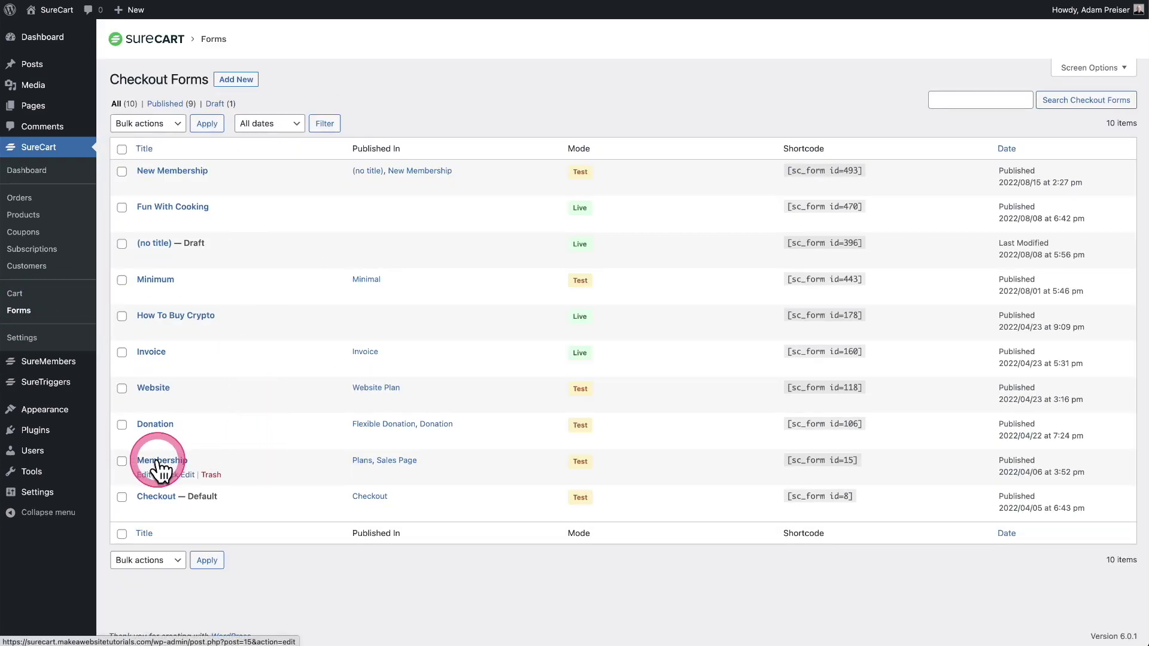
{"action": "left_click", "coordinate": [161, 461]}
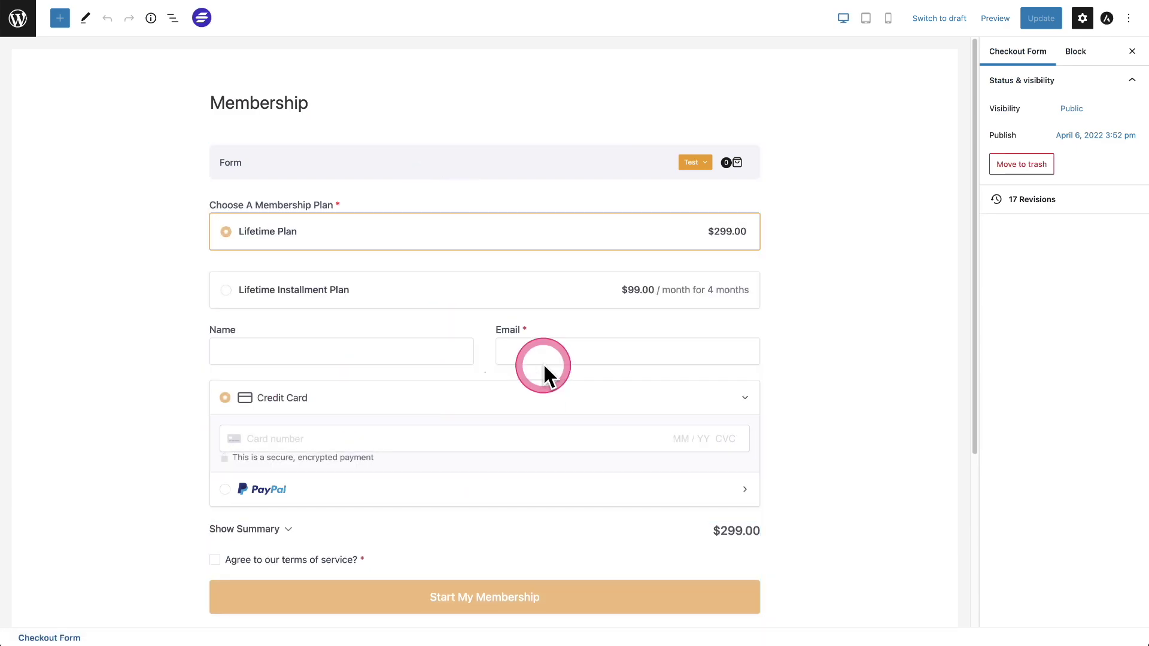
{"action": "left_click", "coordinate": [503, 170]}
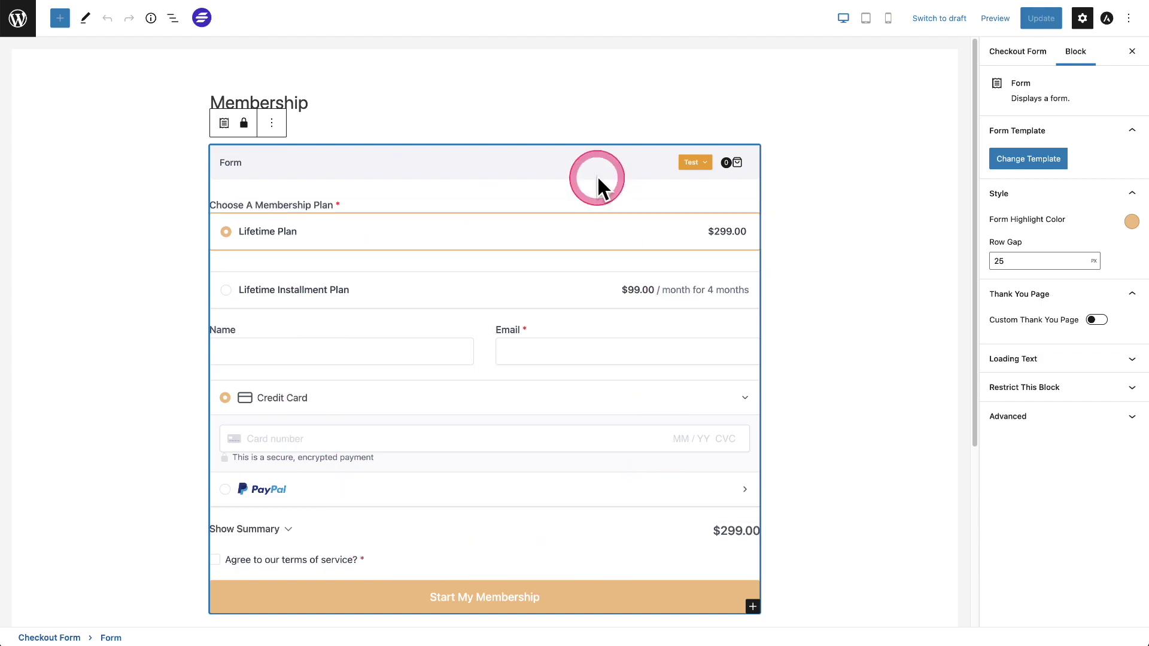
{"action": "left_click", "coordinate": [1087, 362]}
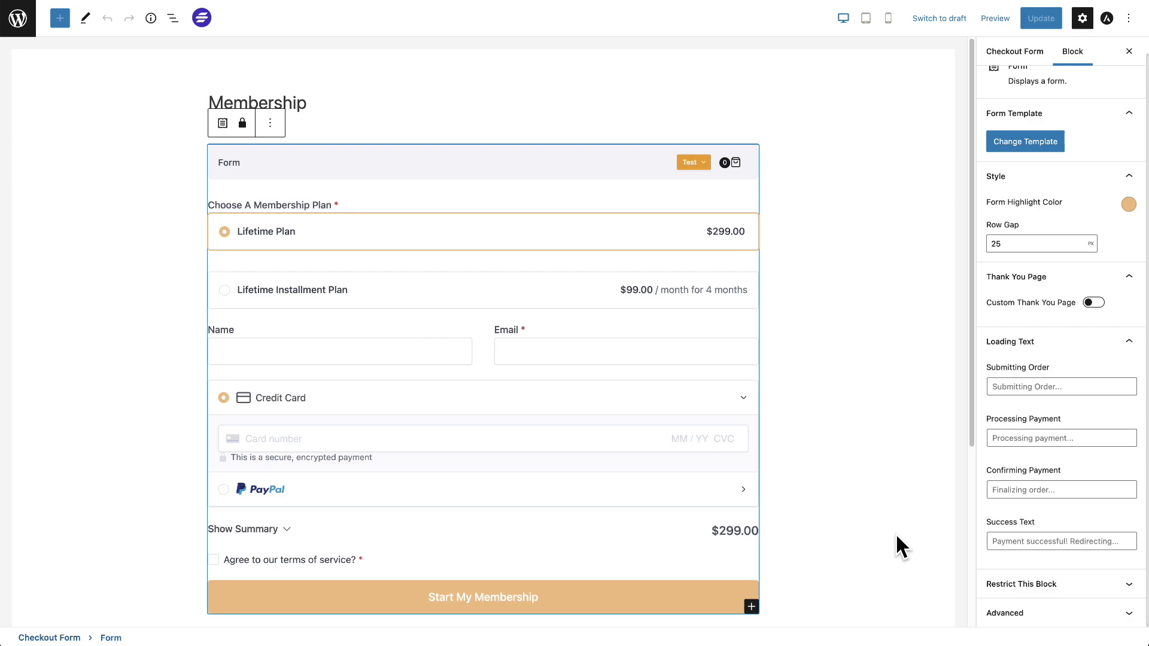
- Review the Submitting Order, Processing Payment, Confirming Payment and Success Text messages, then view the customer Dashboard
{"action": "left_click", "coordinate": [1017, 376]}
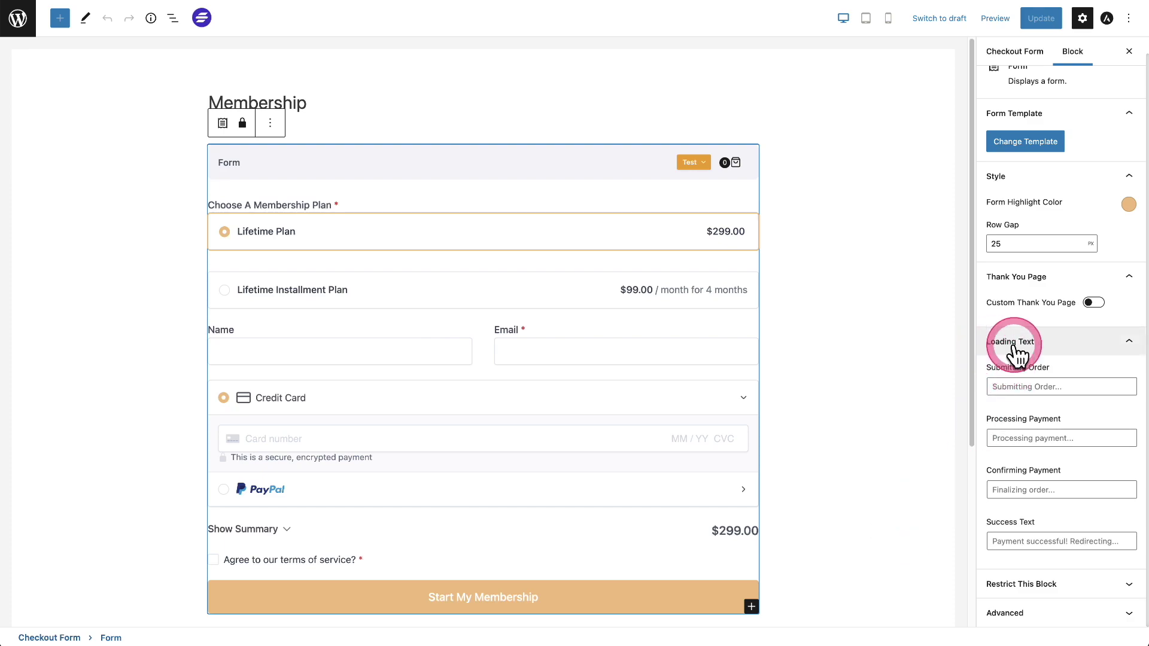
{"action": "left_click", "coordinate": [1079, 386]}
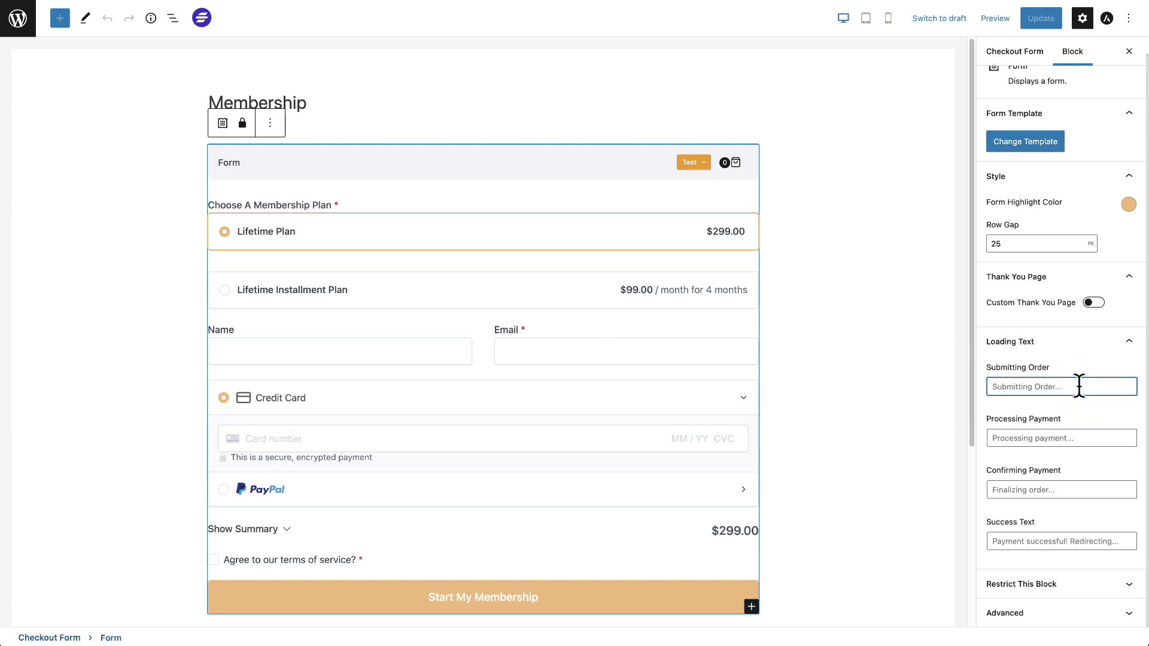
{"action": "left_click", "coordinate": [1080, 434]}
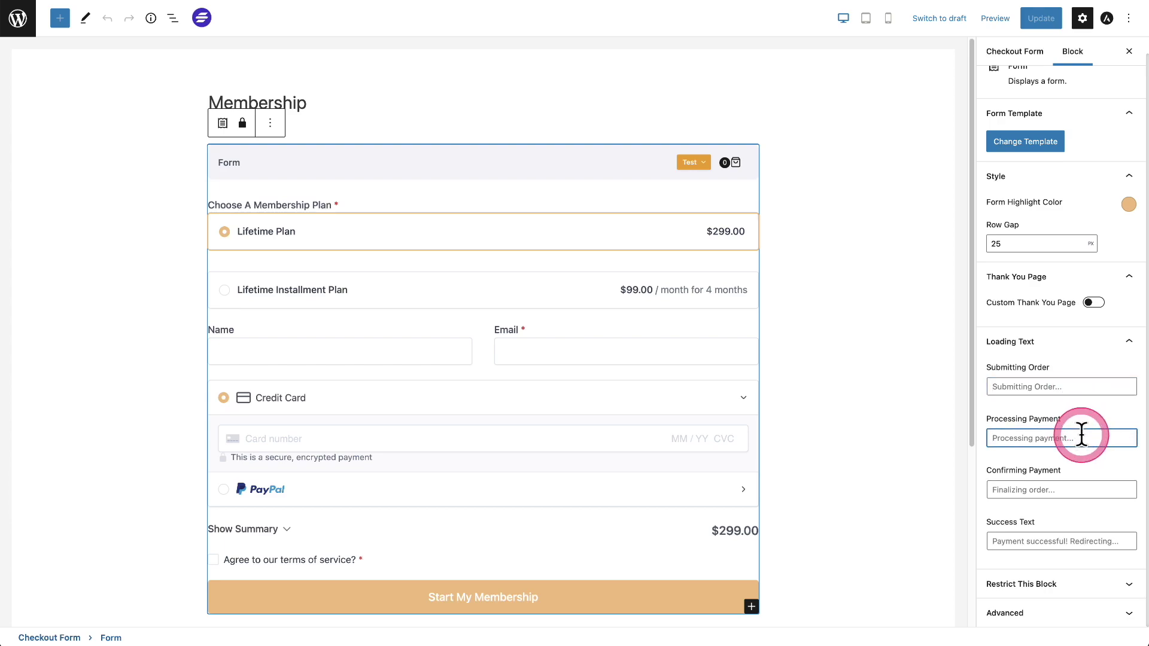
{"action": "left_click", "coordinate": [1088, 488]}
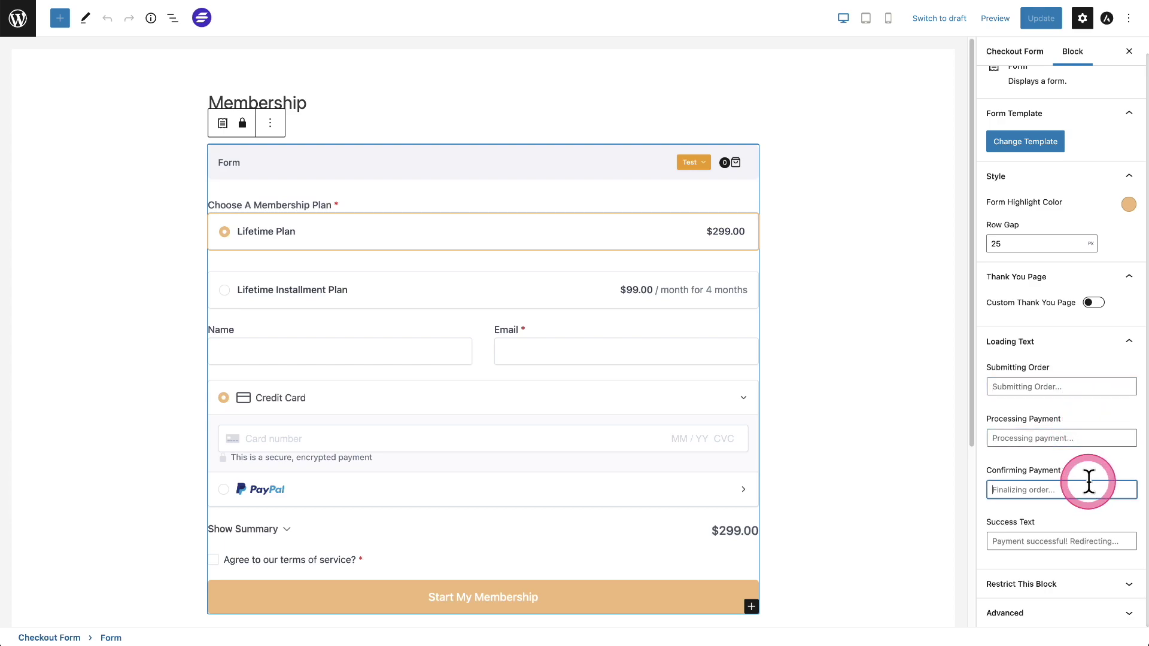
{"action": "left_click", "coordinate": [1083, 541]}
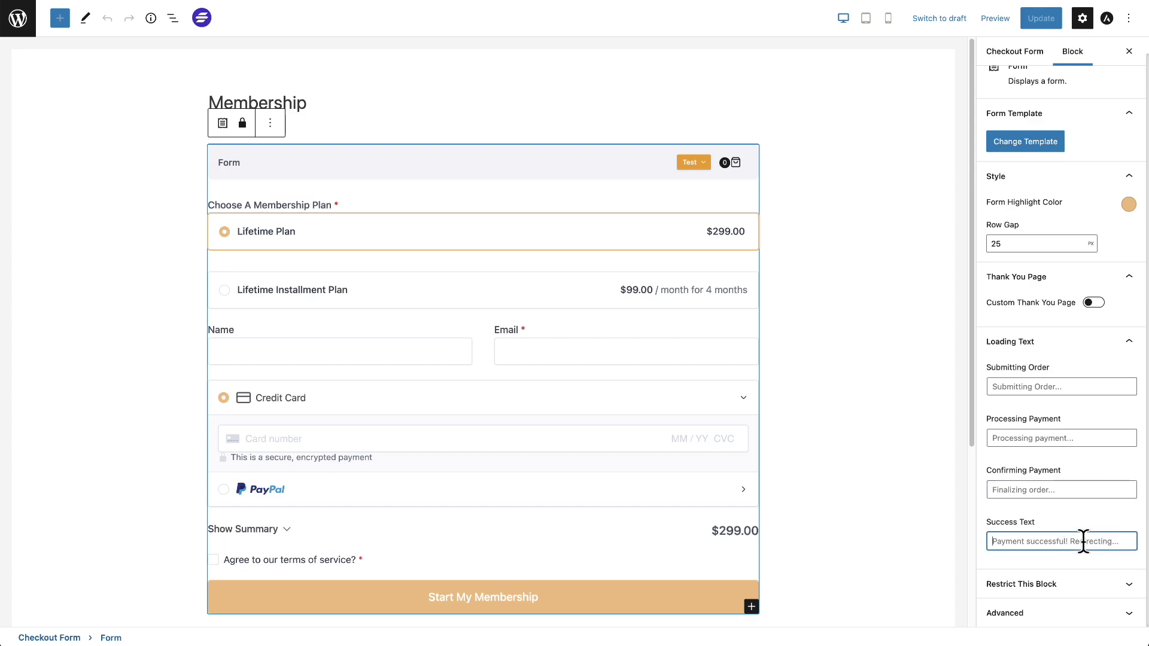
{"action": "left_click", "coordinate": [1070, 432]}
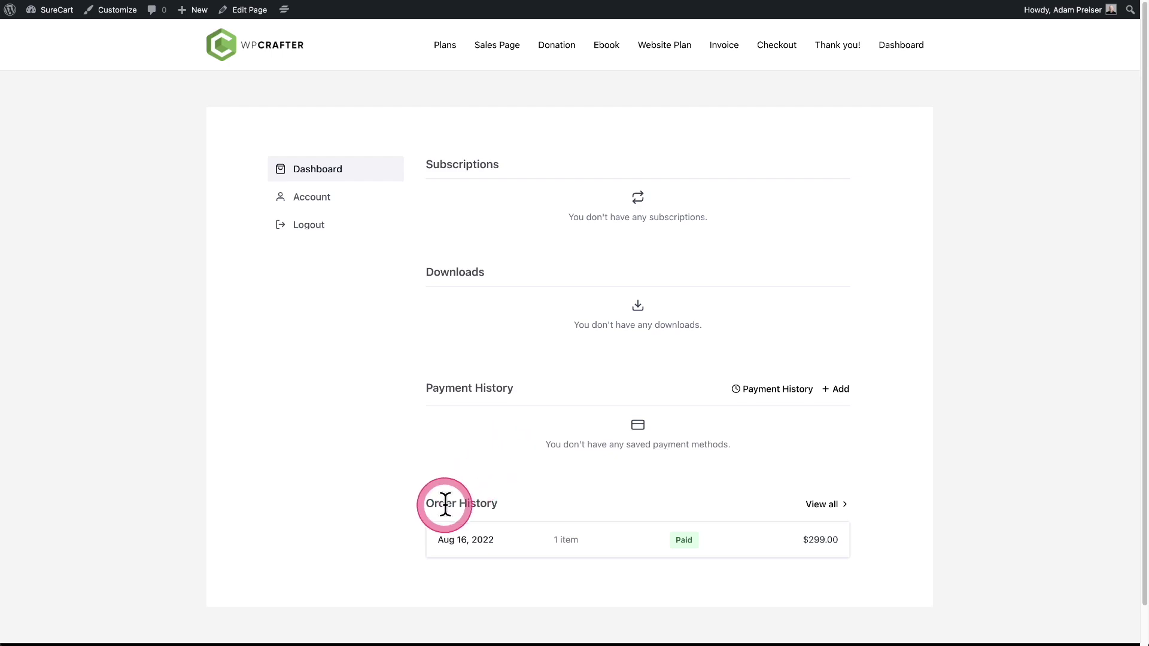
- Download the Aug 16 order's receipt as order-TEST-0003.pdf, then reopen the order to check its number
{"action": "left_click", "coordinate": [538, 555]}
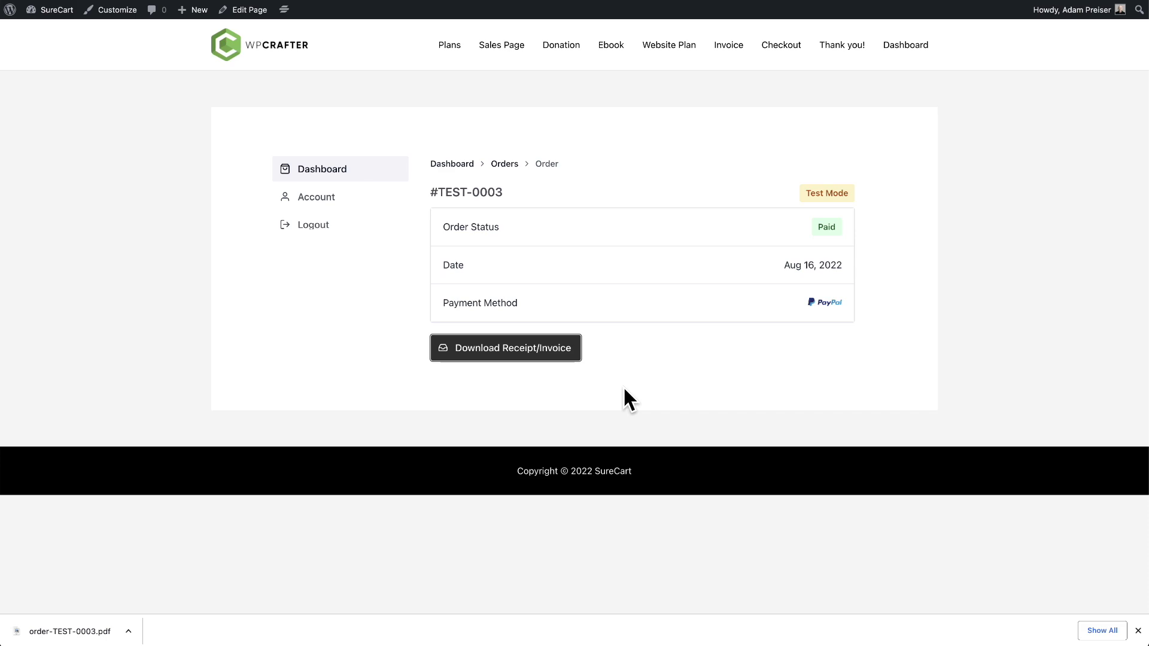
{"action": "left_click", "coordinate": [78, 631]}
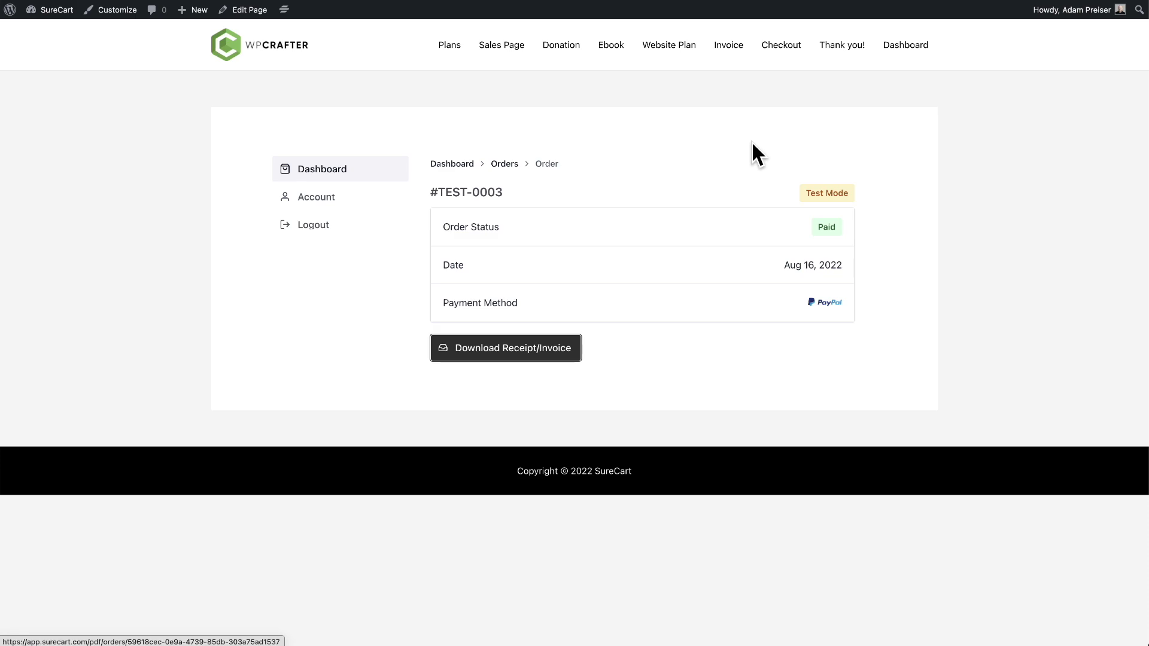
{"action": "left_click", "coordinate": [368, 174]}
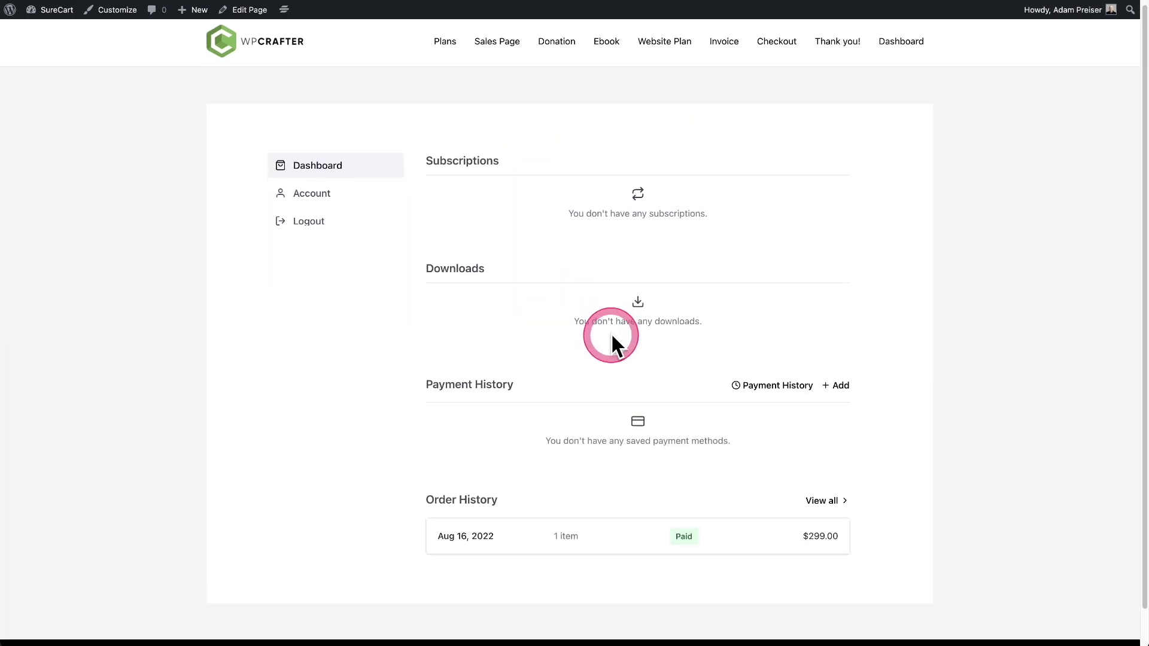
{"action": "scroll", "coordinate": [598, 419], "scroll_direction": "down", "scroll_amount": 2}
{"action": "left_click", "coordinate": [599, 514]}
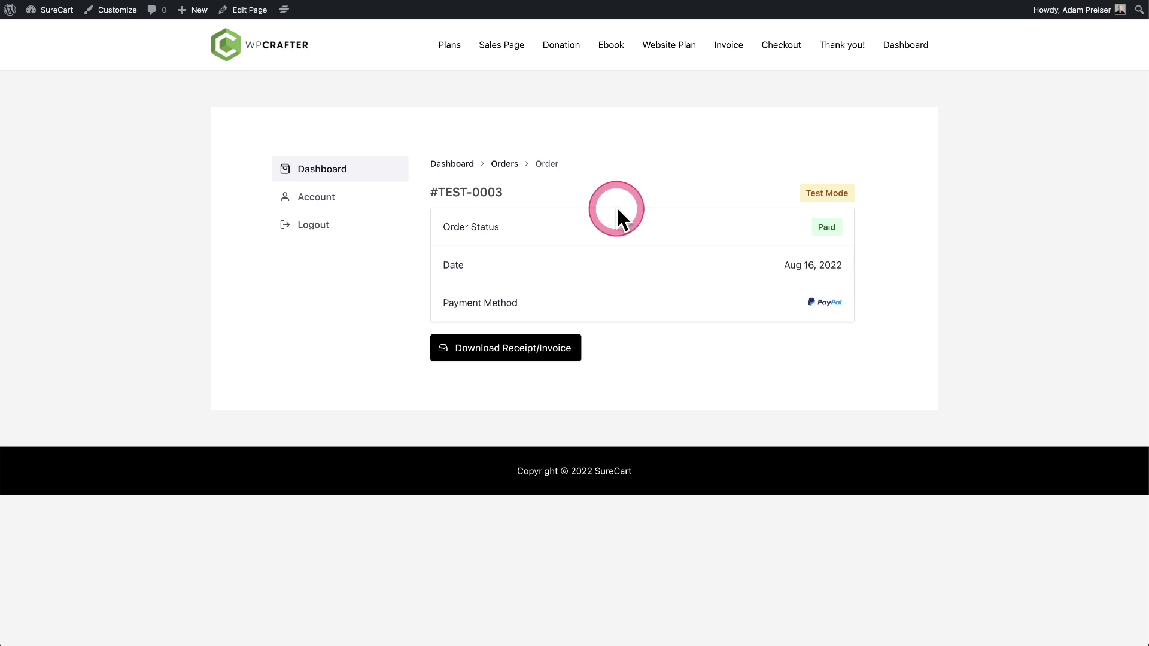
{"action": "left_click_drag", "start_coordinate": [505, 194], "coordinate": [473, 193]}
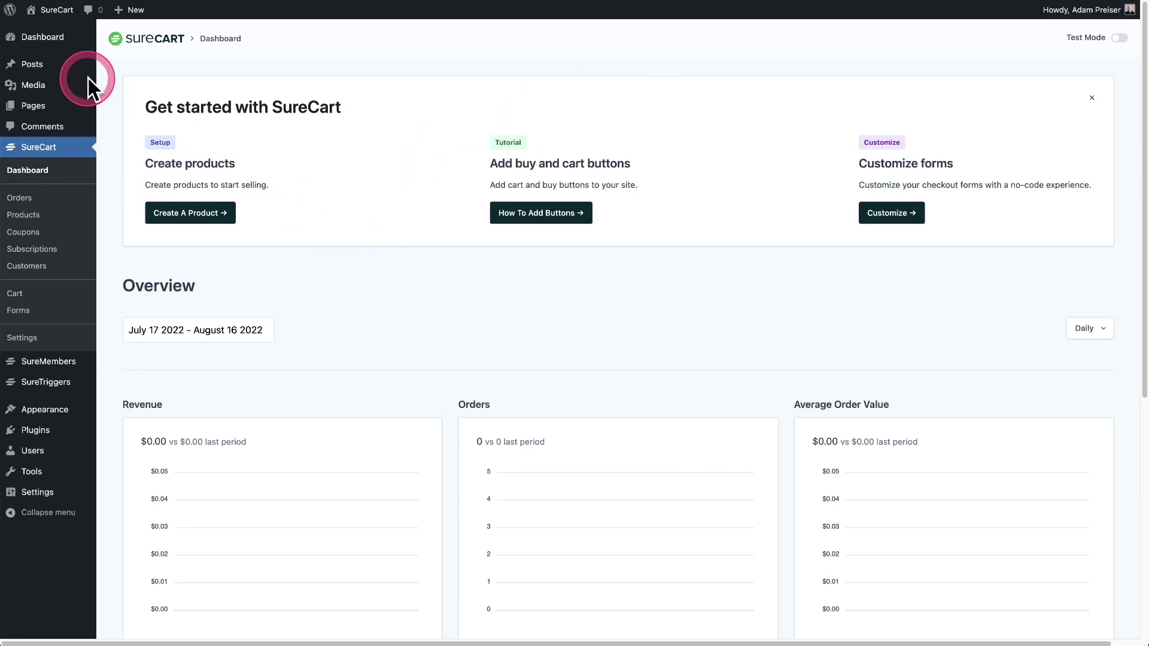
- In Orders & Receipts settings, choose Sequential order numbering and start editing the Order Number Prefix
{"action": "left_click", "coordinate": [26, 338]}
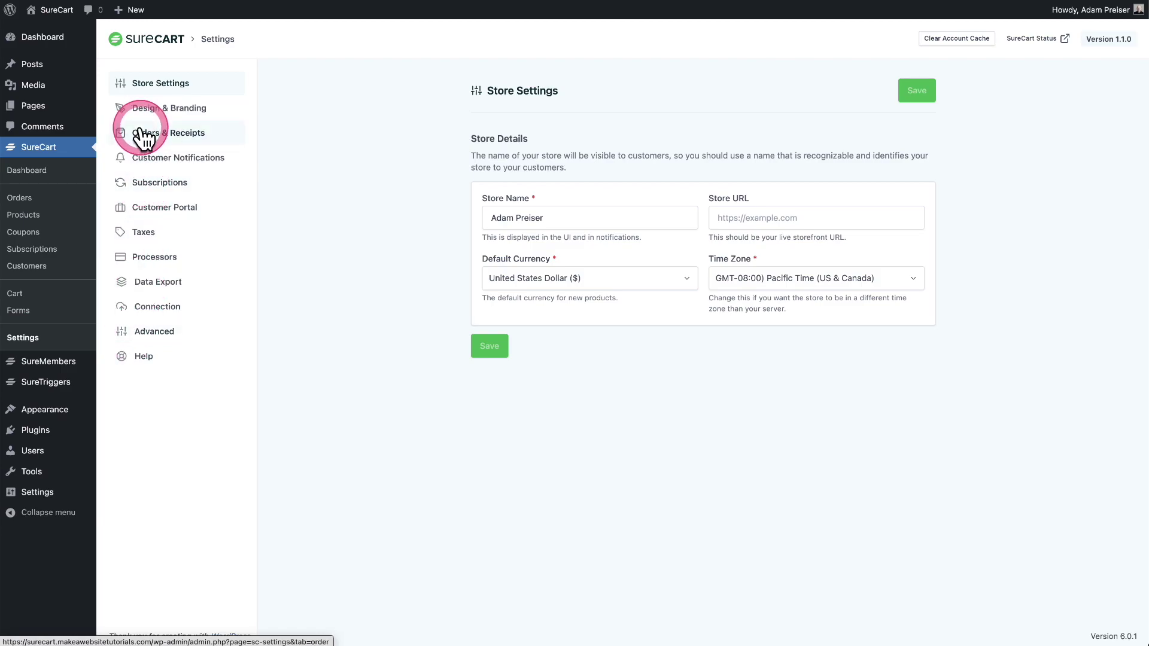
{"action": "left_click", "coordinate": [159, 140]}
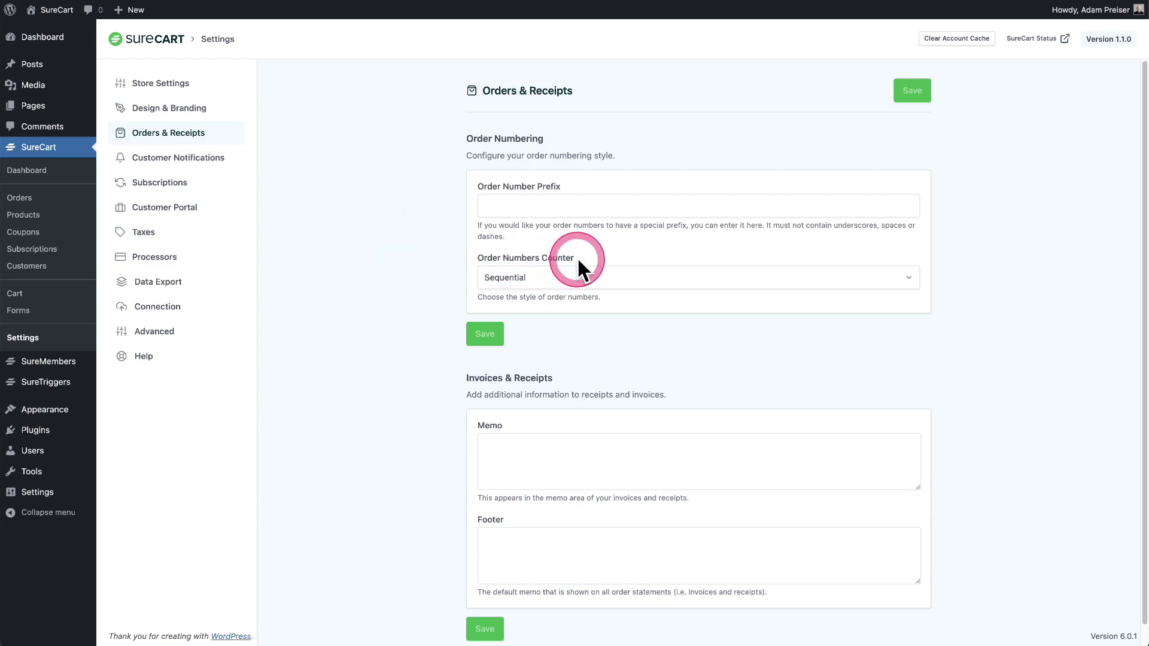
{"action": "left_click", "coordinate": [712, 275]}
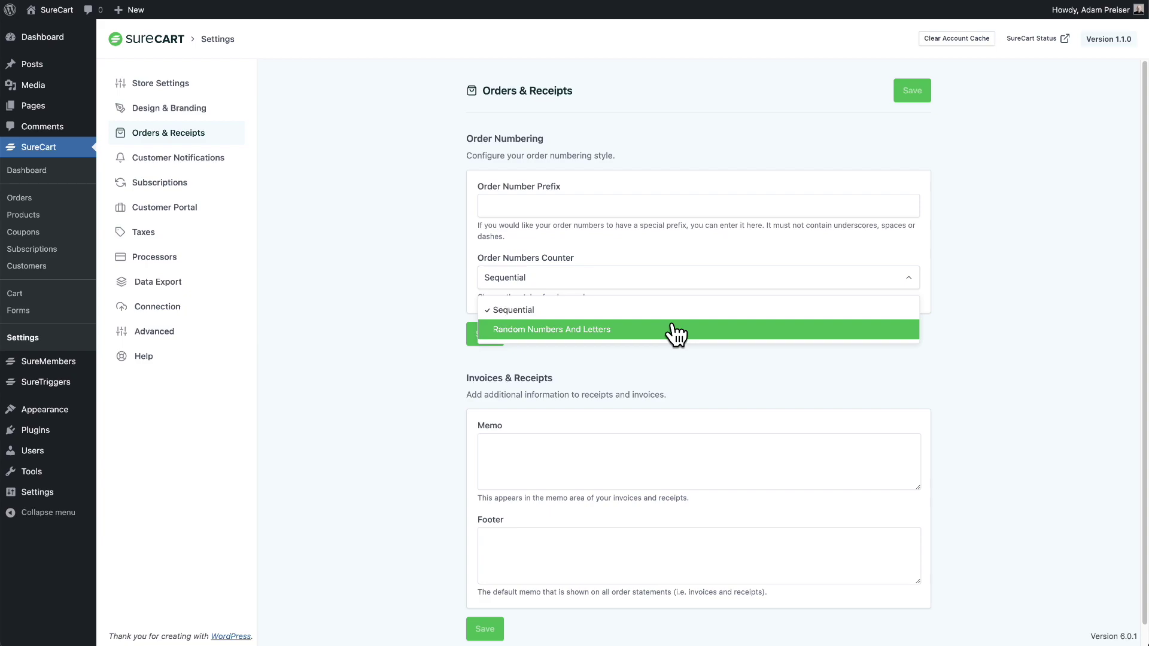
{"action": "left_click_drag", "start_coordinate": [673, 326], "coordinate": [667, 316]}
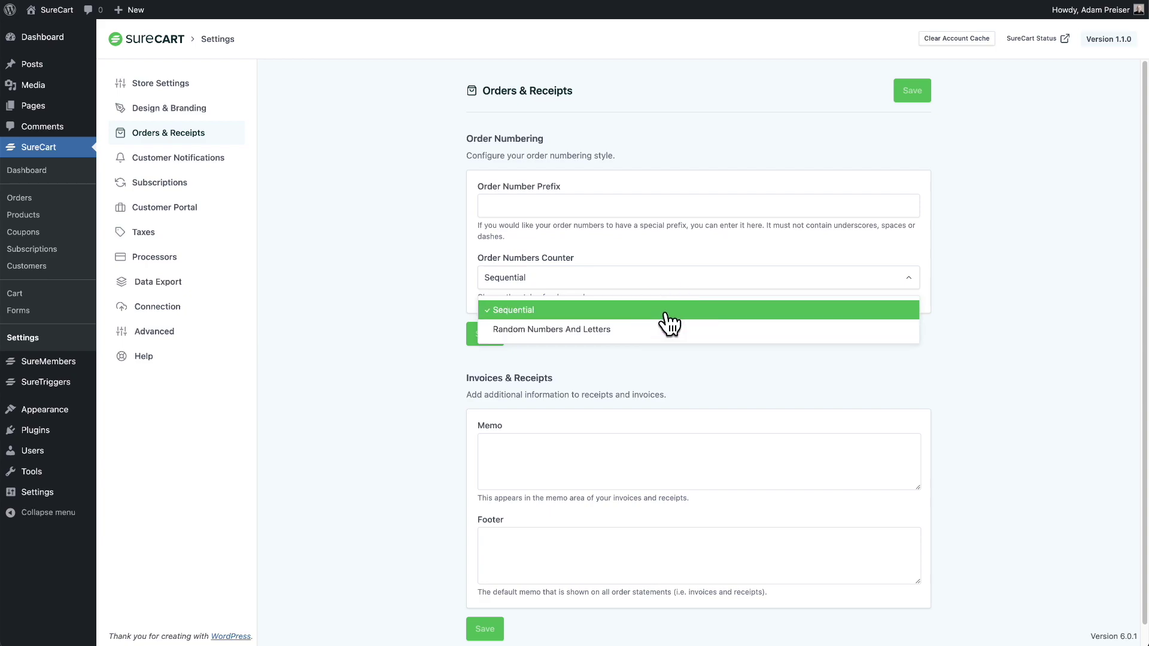
{"action": "left_click", "coordinate": [666, 314]}
{"action": "left_click", "coordinate": [555, 219]}
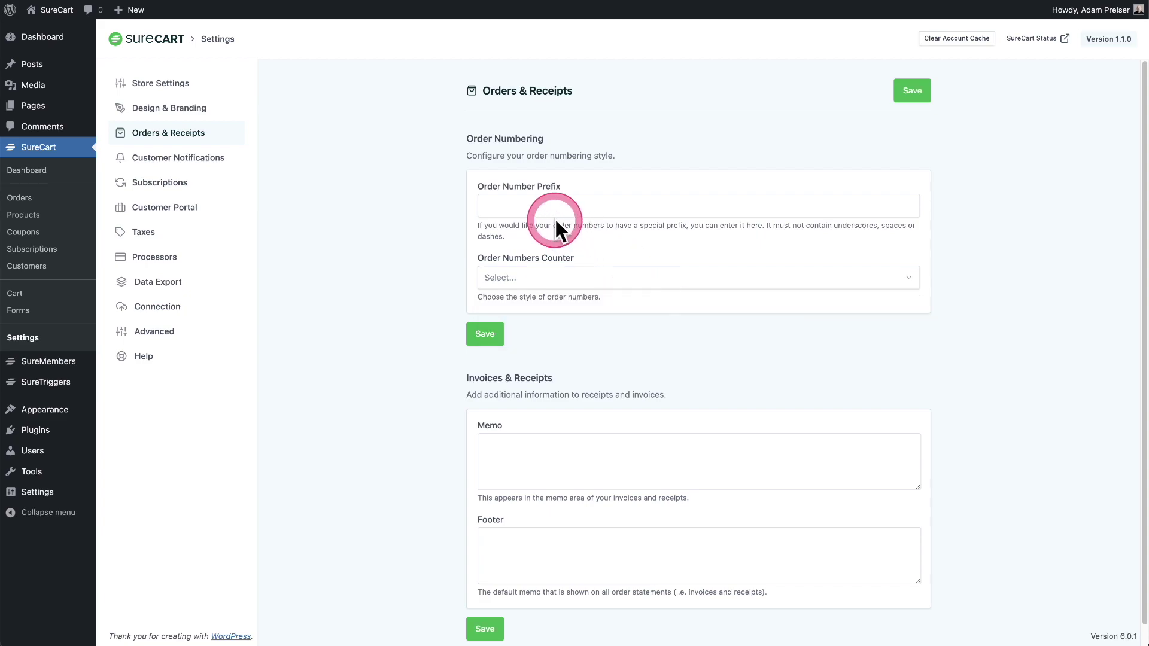
{"action": "left_click", "coordinate": [551, 205]}
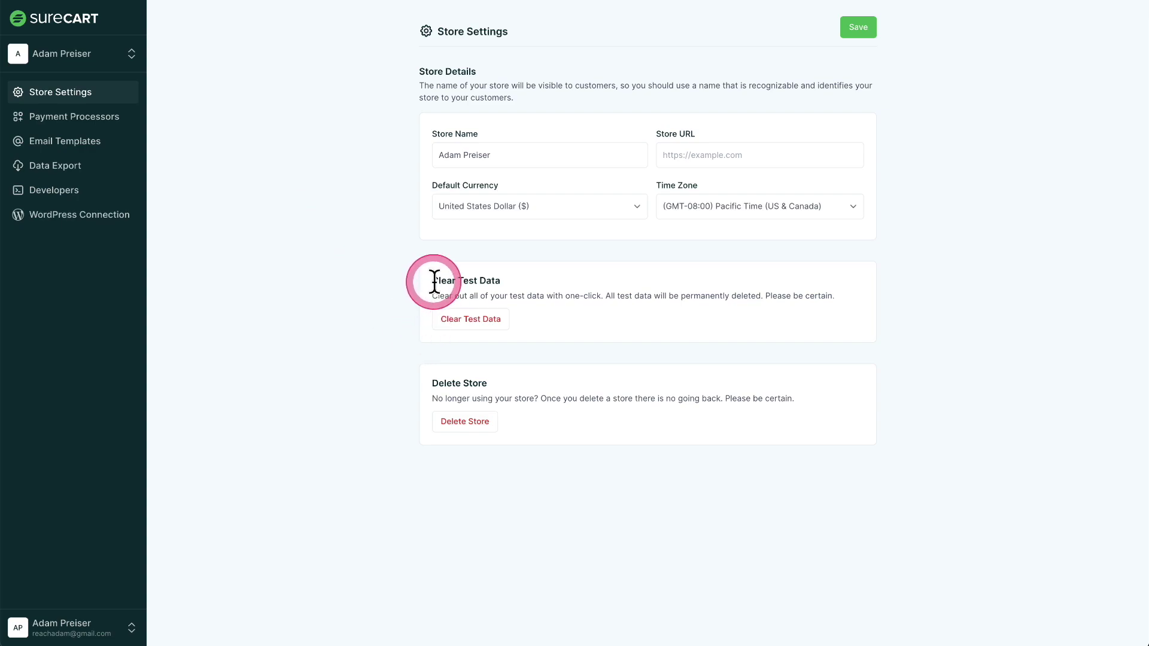
- Turn on test mode in the WordPress SureCart dashboard to review the $299.00 test order
{"action": "left_click_drag", "start_coordinate": [432, 281], "coordinate": [525, 279]}
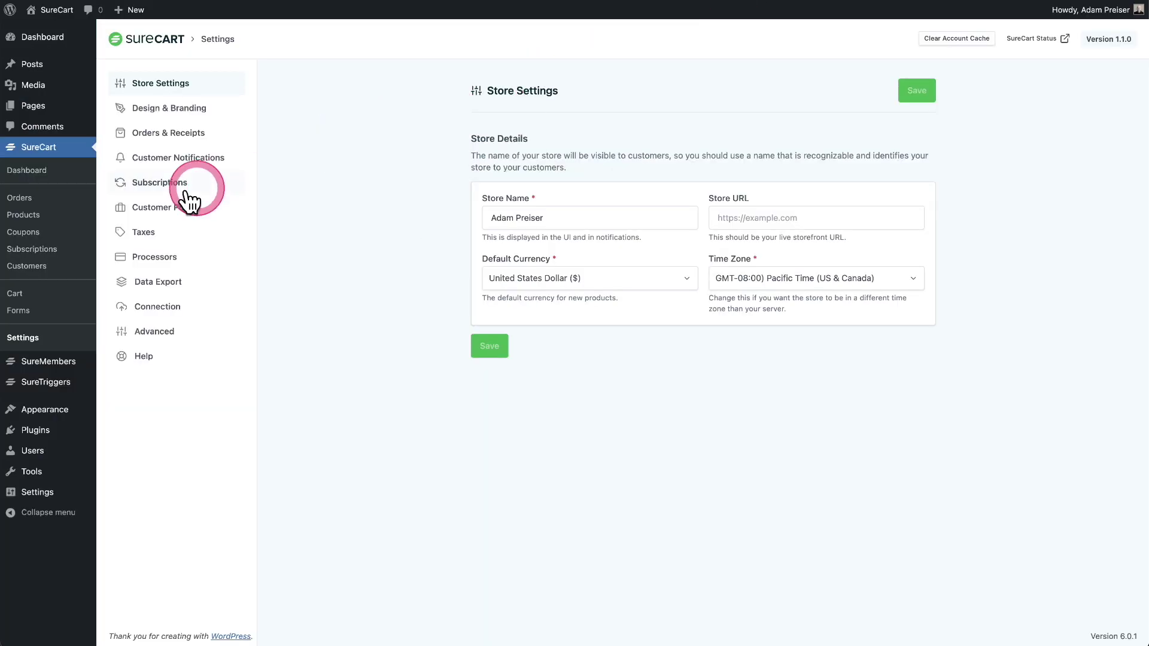
{"action": "left_click", "coordinate": [19, 171]}
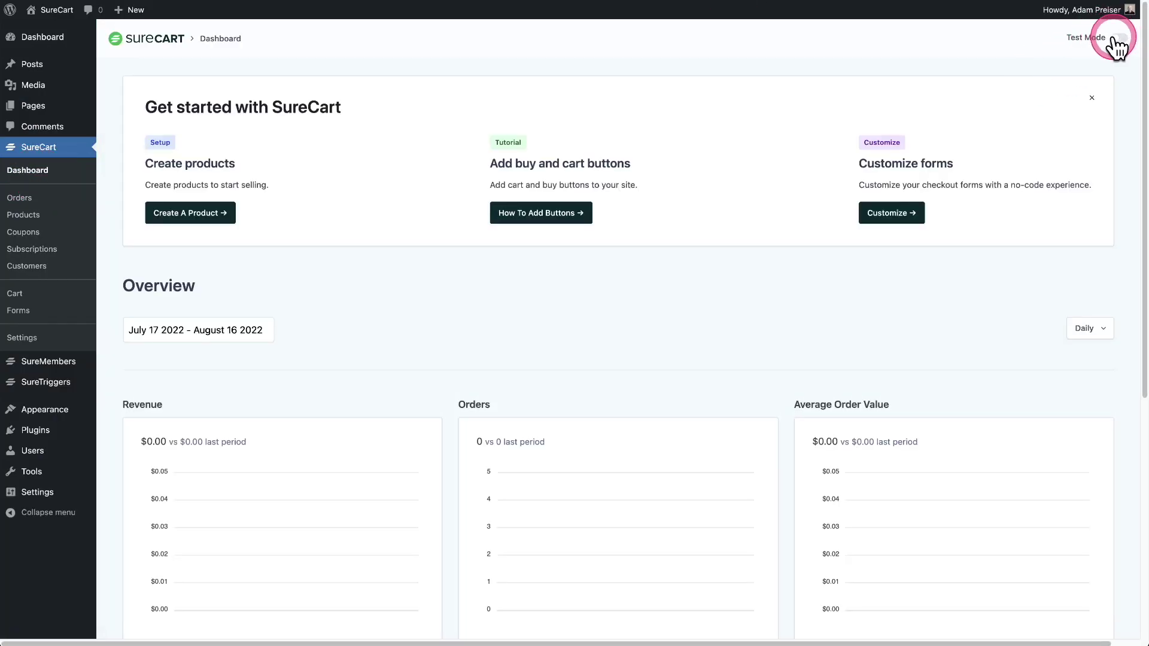
{"action": "left_click", "coordinate": [1111, 40]}
{"action": "scroll", "coordinate": [470, 142], "scroll_direction": "down", "scroll_amount": 2}
{"action": "scroll", "coordinate": [449, 197], "scroll_direction": "down", "scroll_amount": 3}
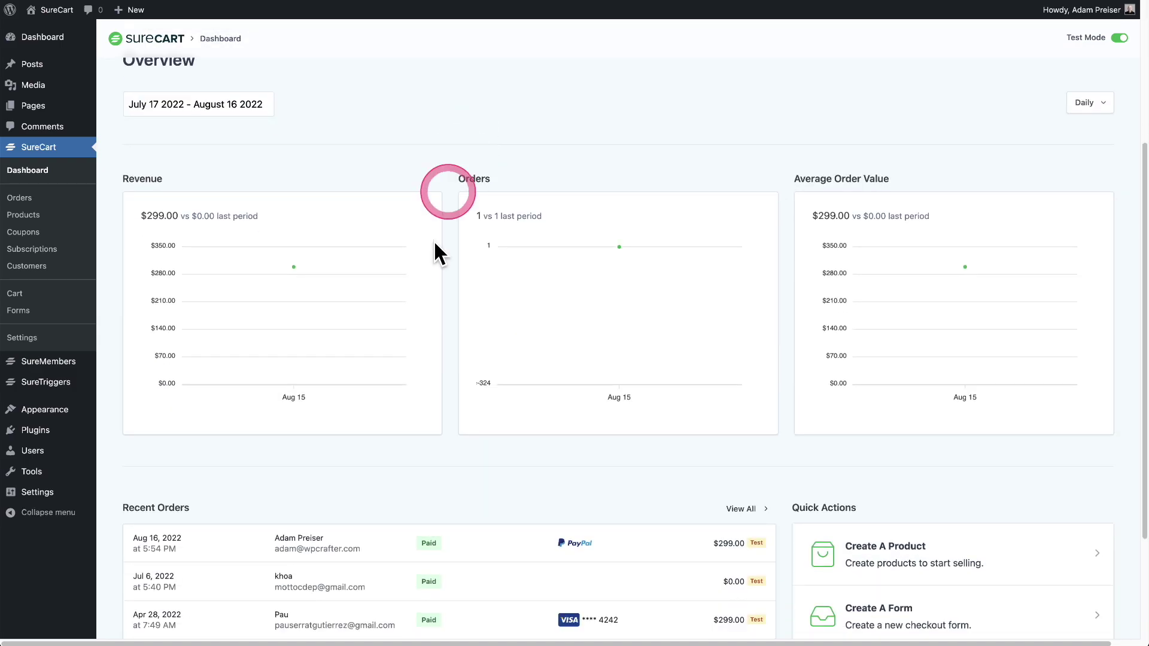
{"action": "scroll", "coordinate": [430, 472], "scroll_direction": "up", "scroll_amount": 5}
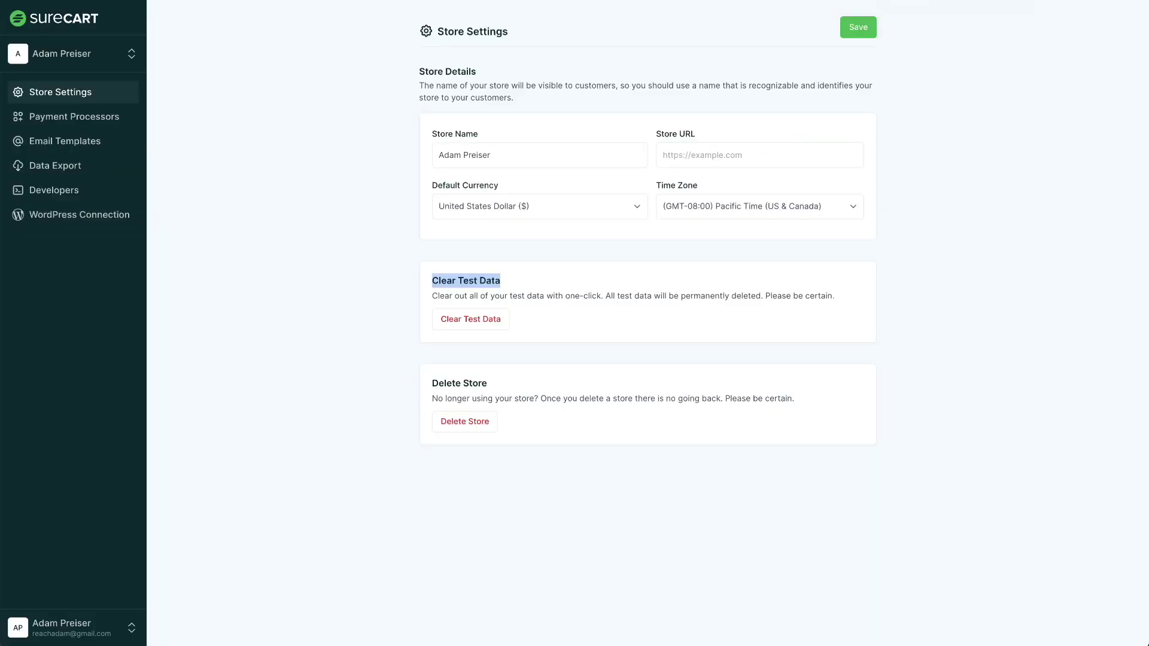
- Clear all the store's test data and confirm the permanent deletion
{"action": "left_click", "coordinate": [584, 326]}
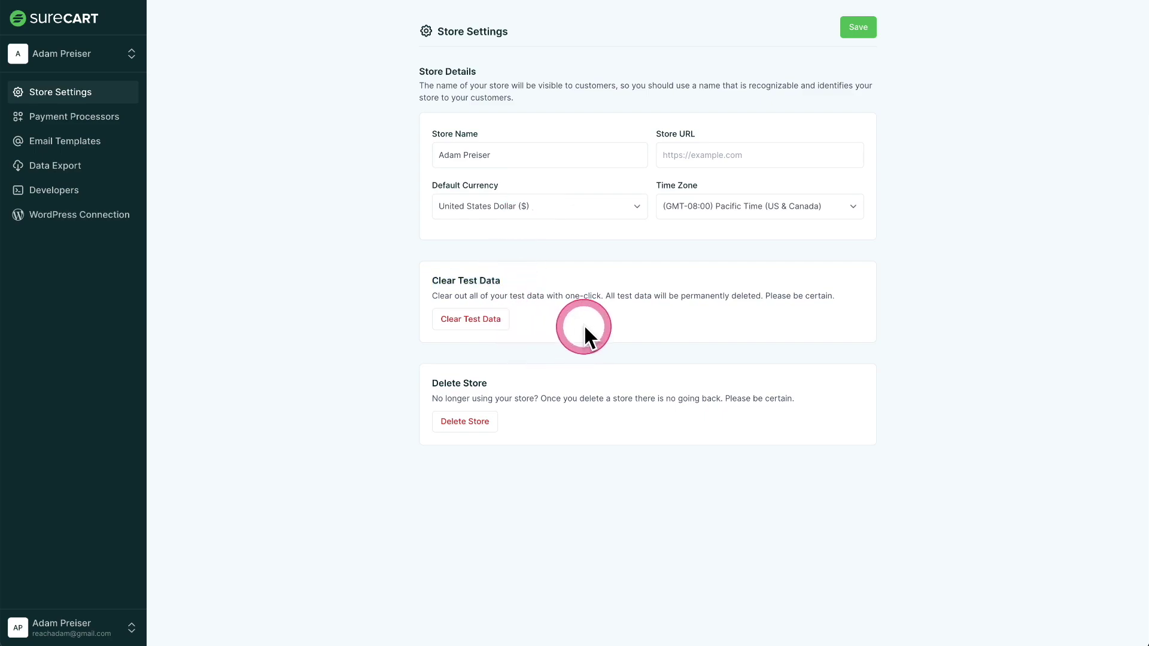
{"action": "left_click", "coordinate": [467, 323]}
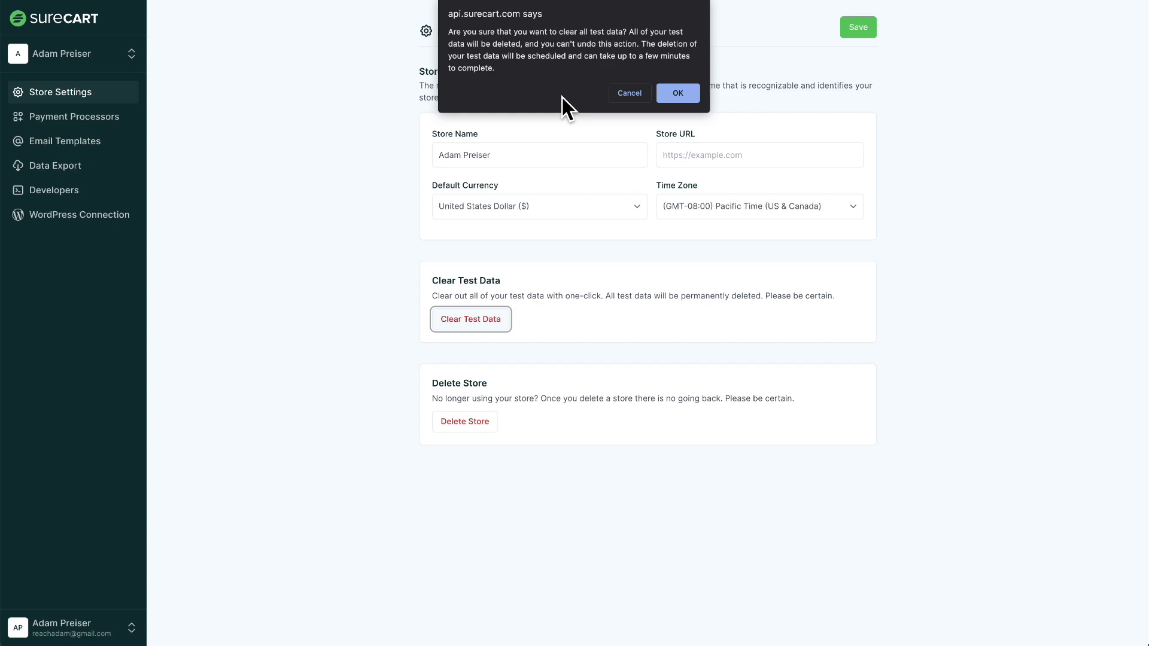
{"action": "left_click", "coordinate": [687, 92]}
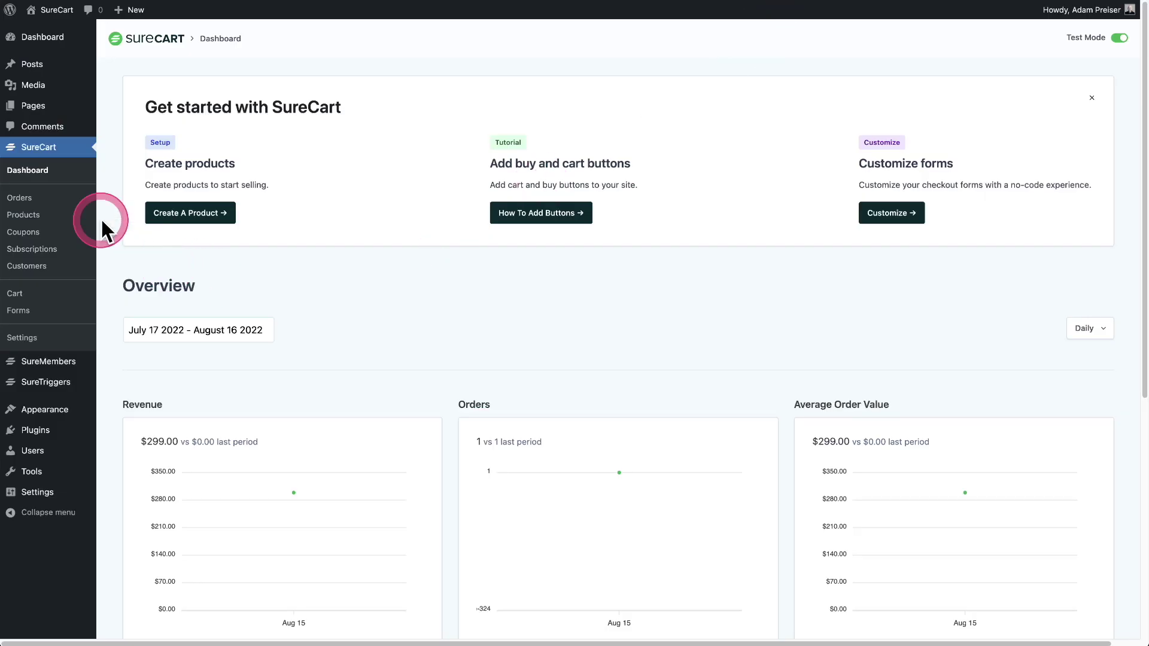
- Verify Orders is empty and the test-mode dashboard shows $0.00, then return to Store Settings
{"action": "left_click", "coordinate": [48, 201]}
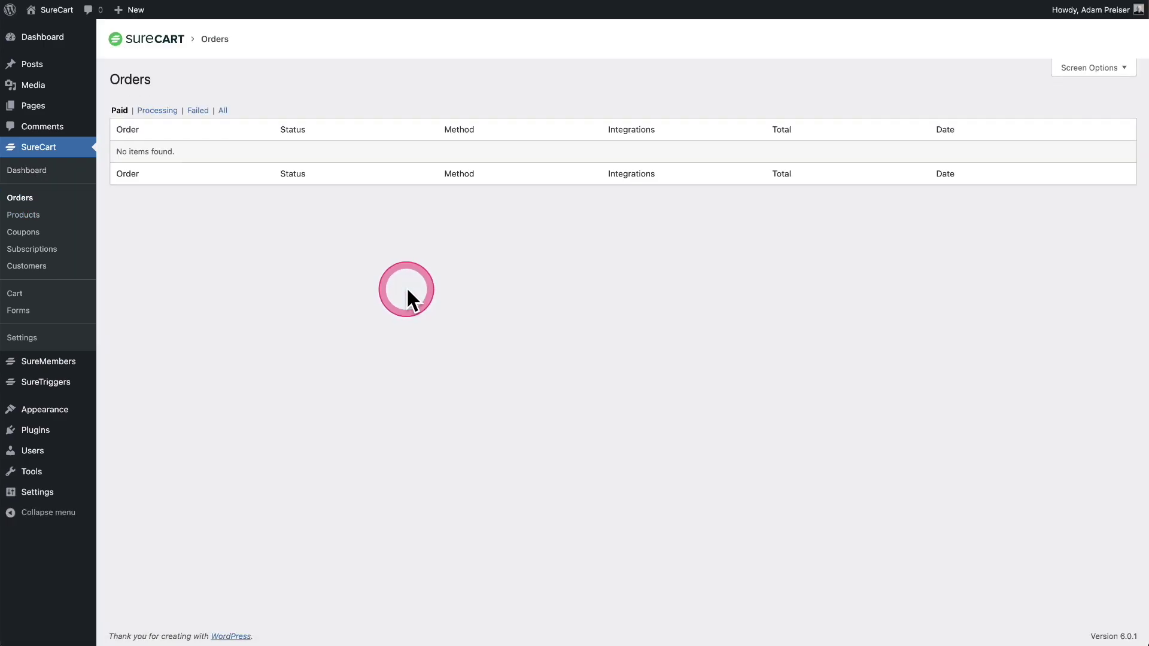
{"action": "left_click", "coordinate": [37, 171]}
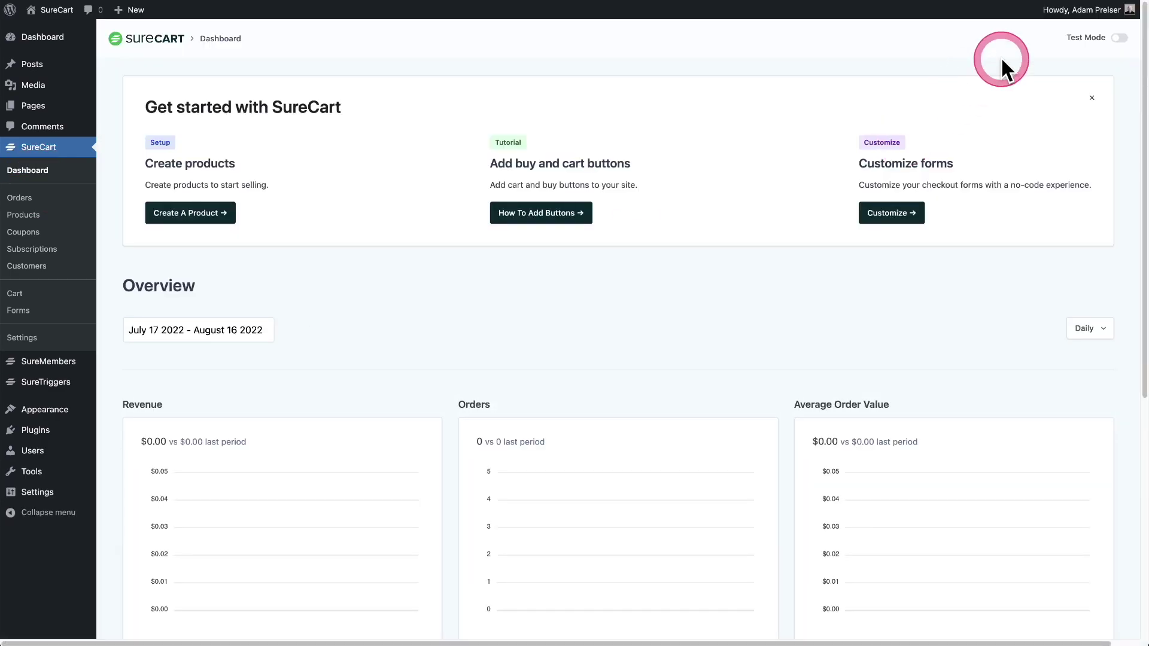
{"action": "left_click", "coordinate": [1119, 38]}
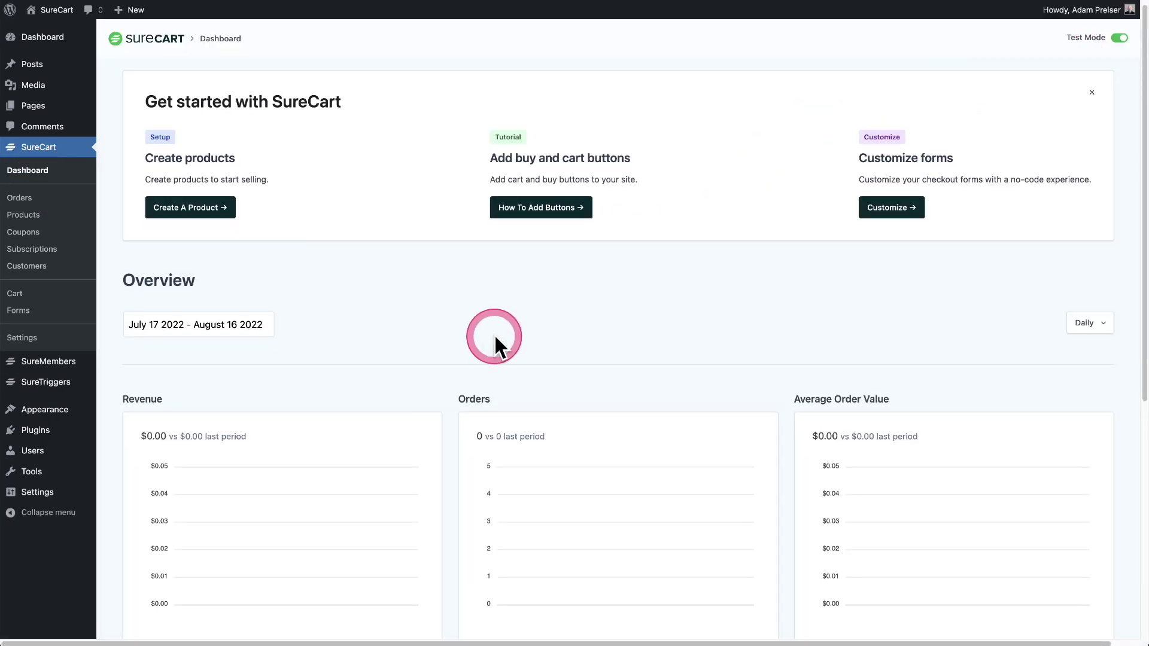
{"action": "scroll", "coordinate": [494, 344], "scroll_direction": "down", "scroll_amount": 4}
{"action": "scroll", "coordinate": [493, 332], "scroll_direction": "down", "scroll_amount": 1}
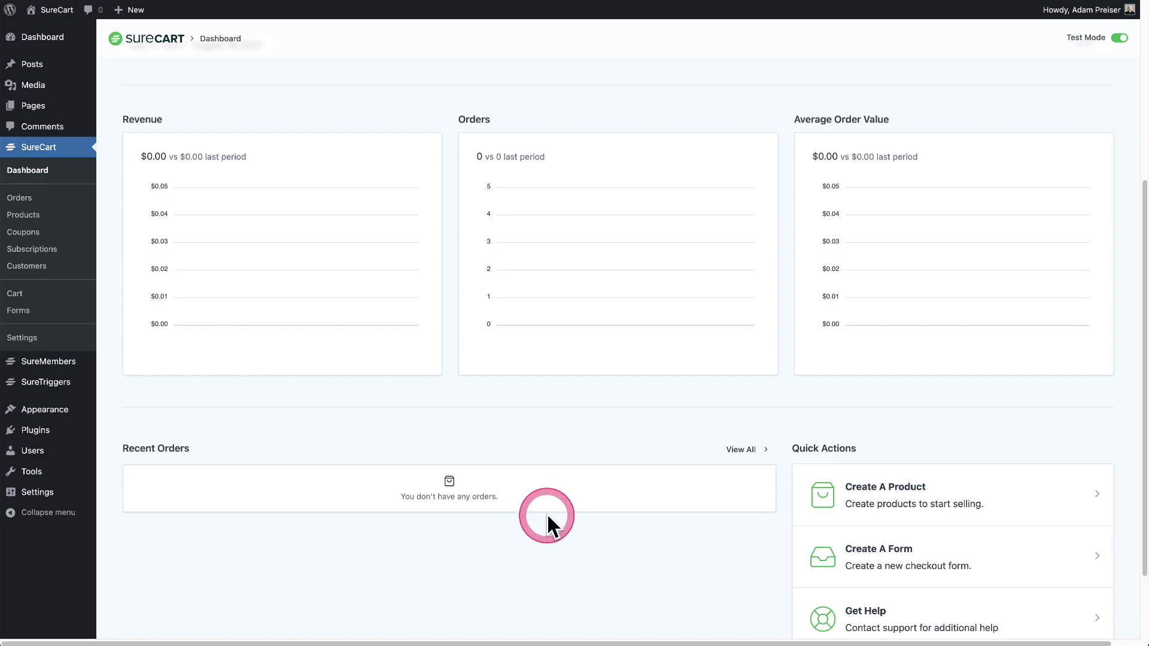
{"action": "scroll", "coordinate": [547, 512], "scroll_direction": "up", "scroll_amount": 6}
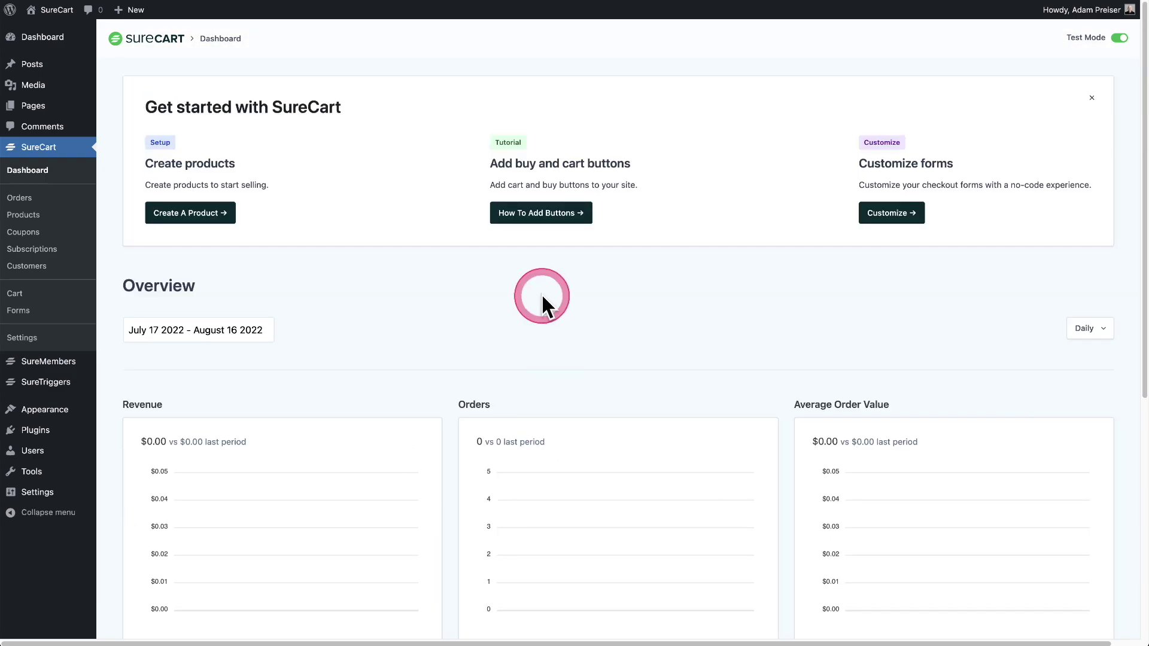
{"action": "left_click", "coordinate": [931, 1]}
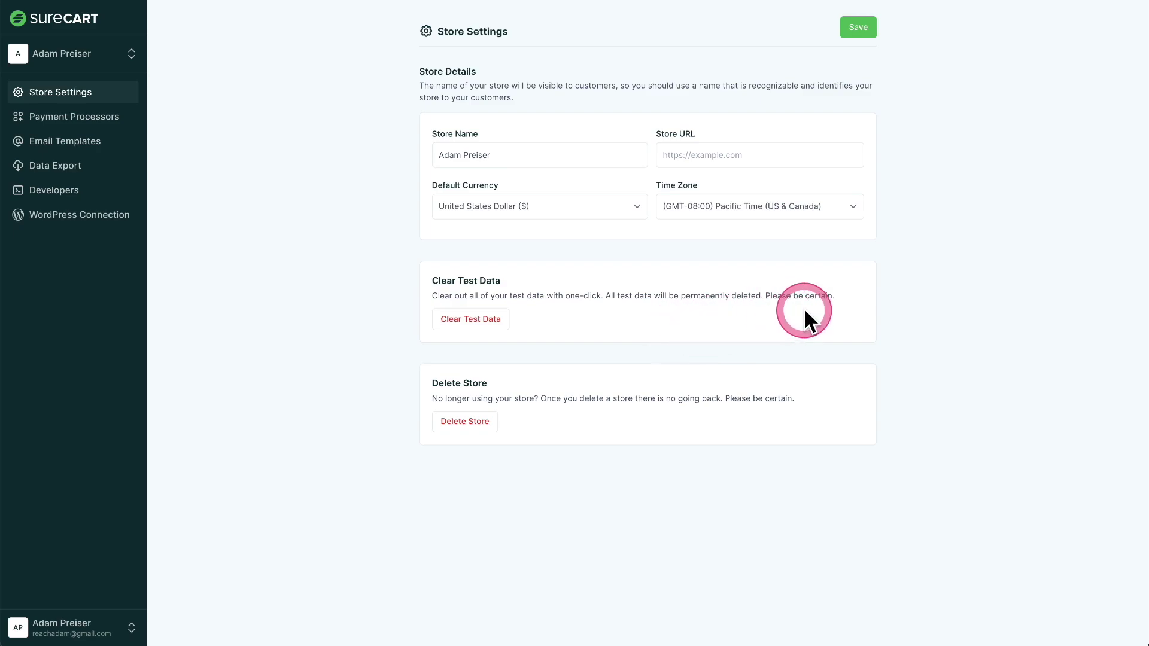
- Open the SureMembers Access Groups list showing the Gold Members and VIP Members groups
{"action": "left_click_drag", "start_coordinate": [835, 295], "coordinate": [403, 299]}
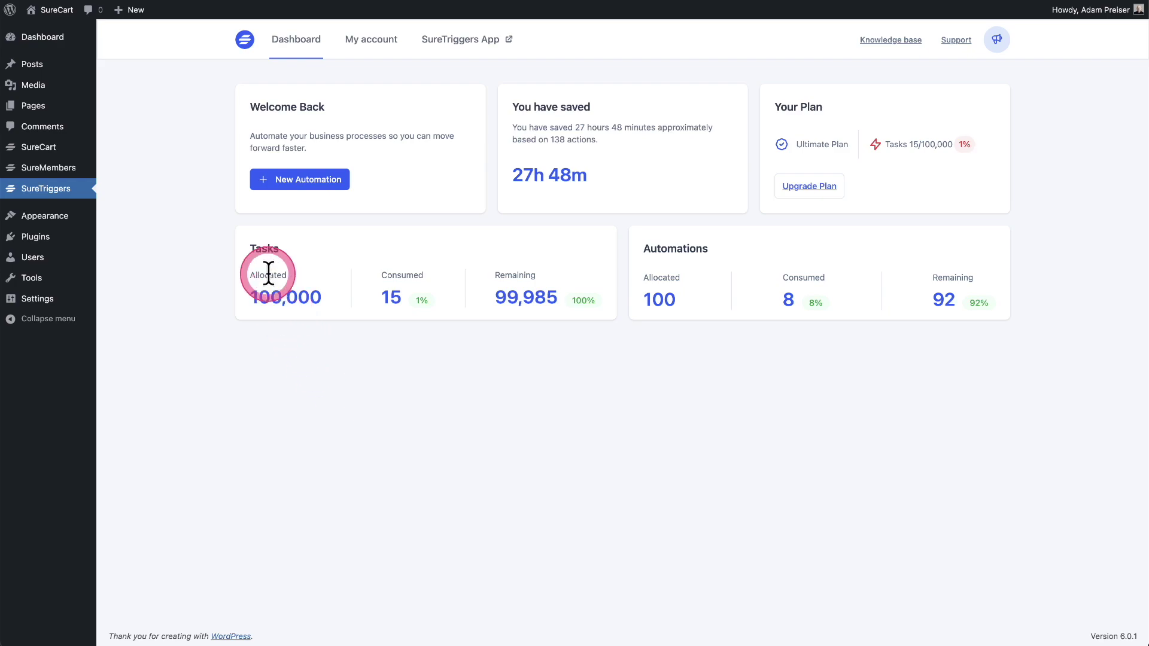
{"action": "left_click", "coordinate": [49, 169]}
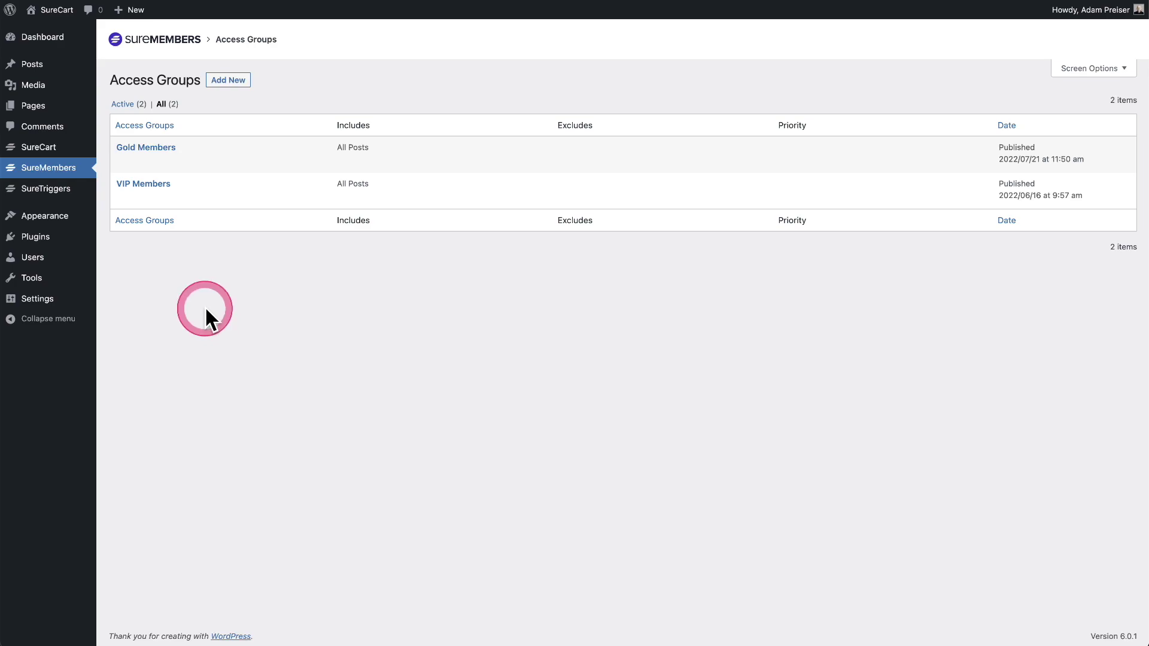
- Open the VIP Members access group and set the Week 2 drip delay to 7 days
{"action": "left_click", "coordinate": [155, 184]}
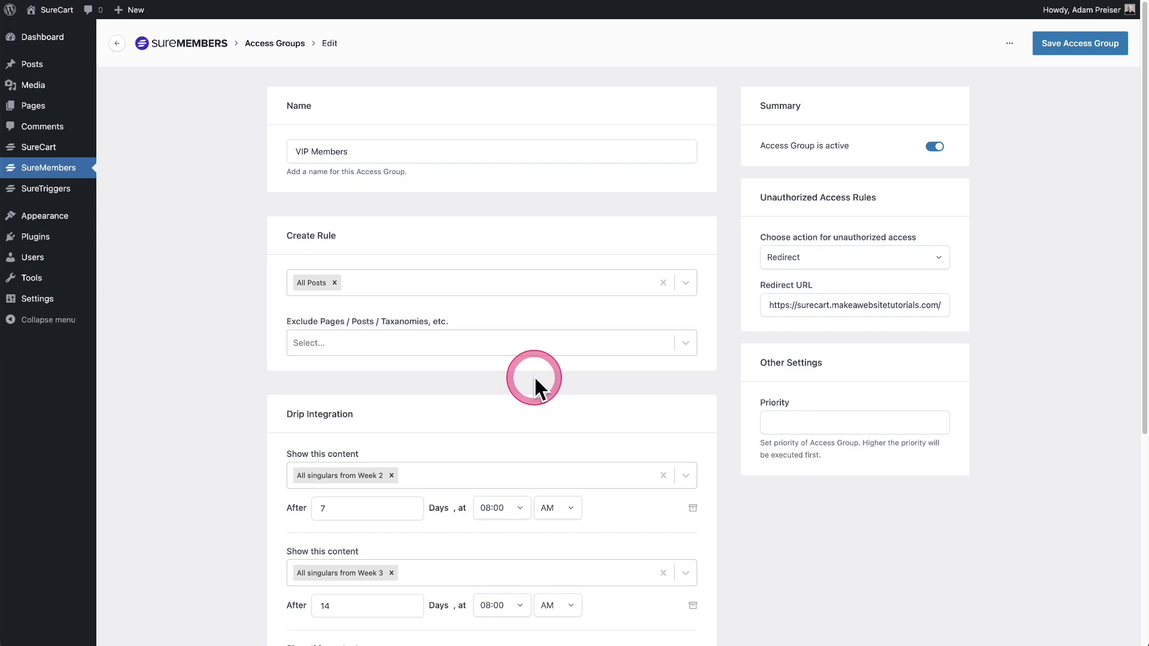
{"action": "scroll", "coordinate": [233, 378], "scroll_direction": "down", "scroll_amount": 5}
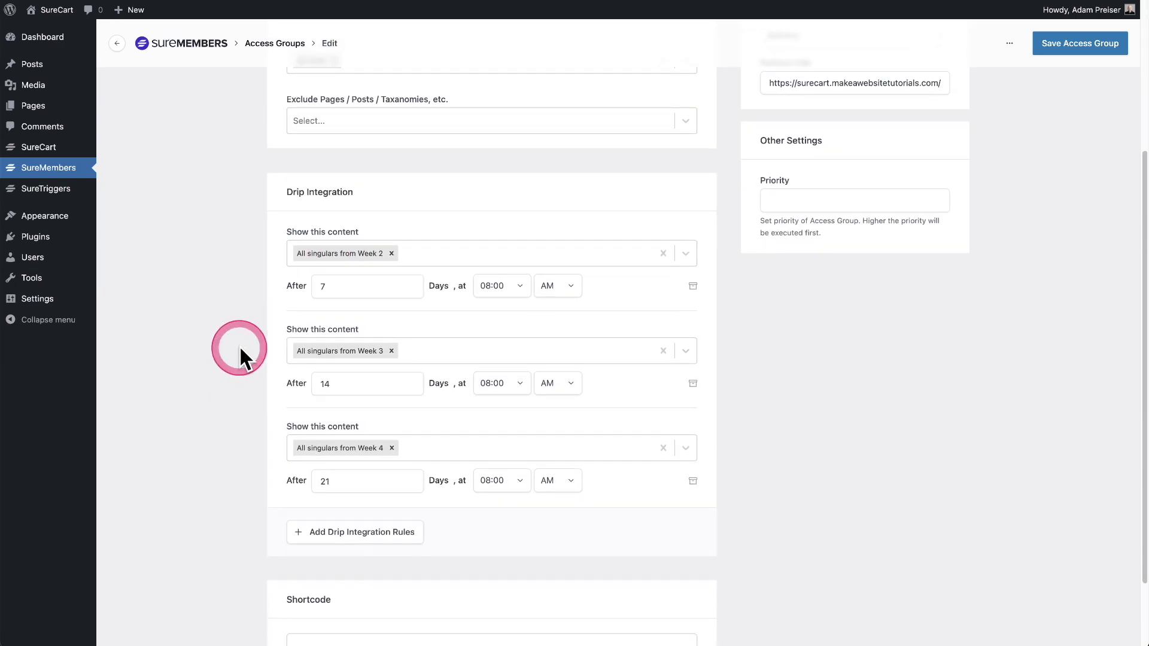
{"action": "scroll", "coordinate": [239, 346], "scroll_direction": "down", "scroll_amount": 1}
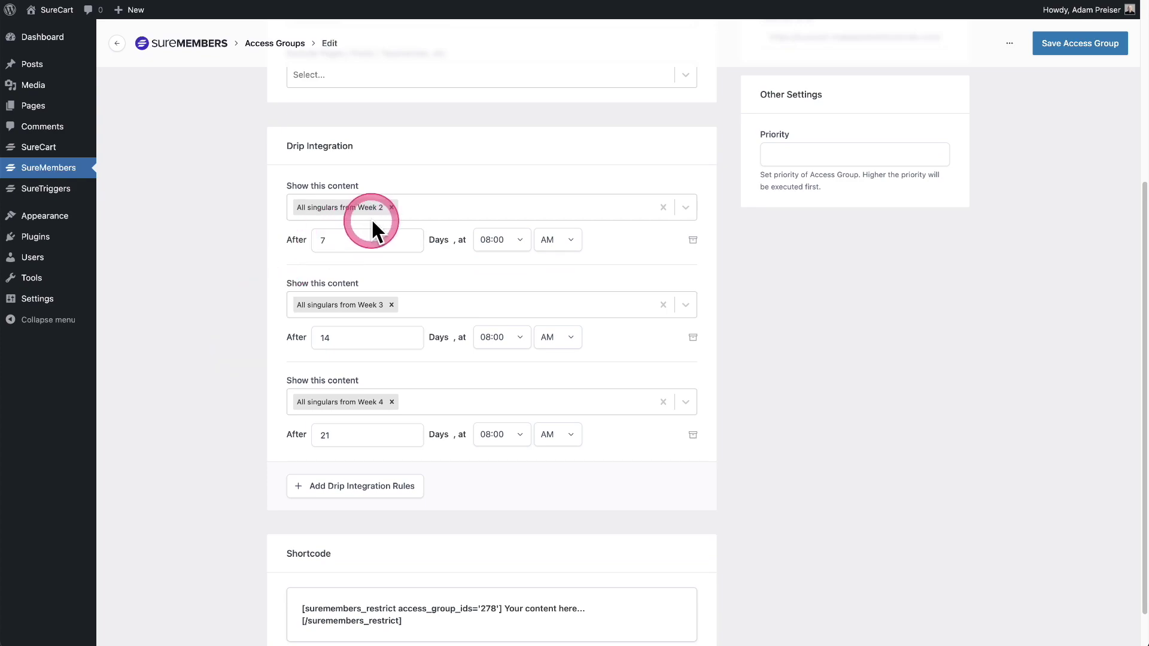
{"action": "left_click", "coordinate": [340, 239]}
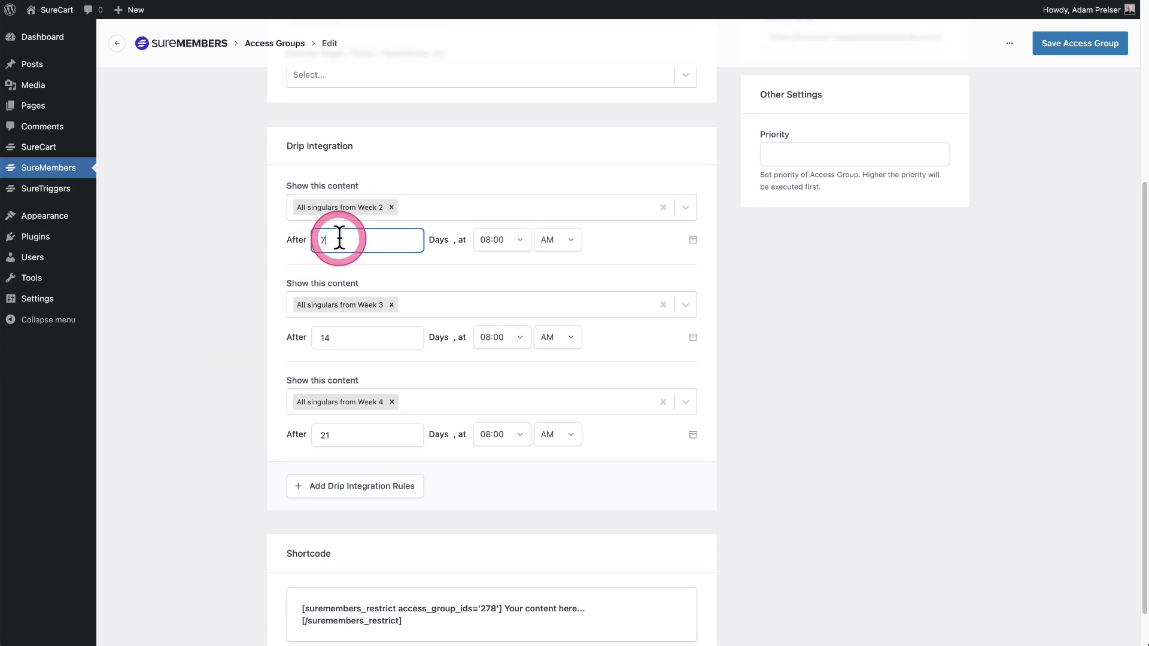
{"action": "key", "text": "BackSpace"}
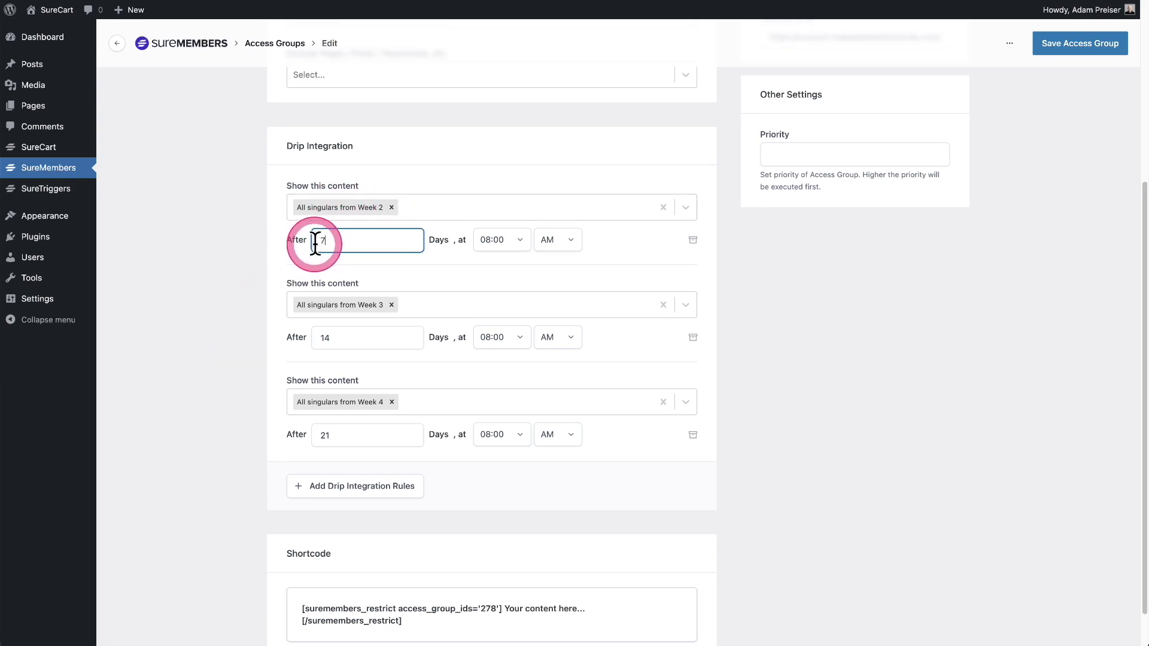
{"action": "type", "text": "7"}
{"action": "left_click", "coordinate": [447, 260]}
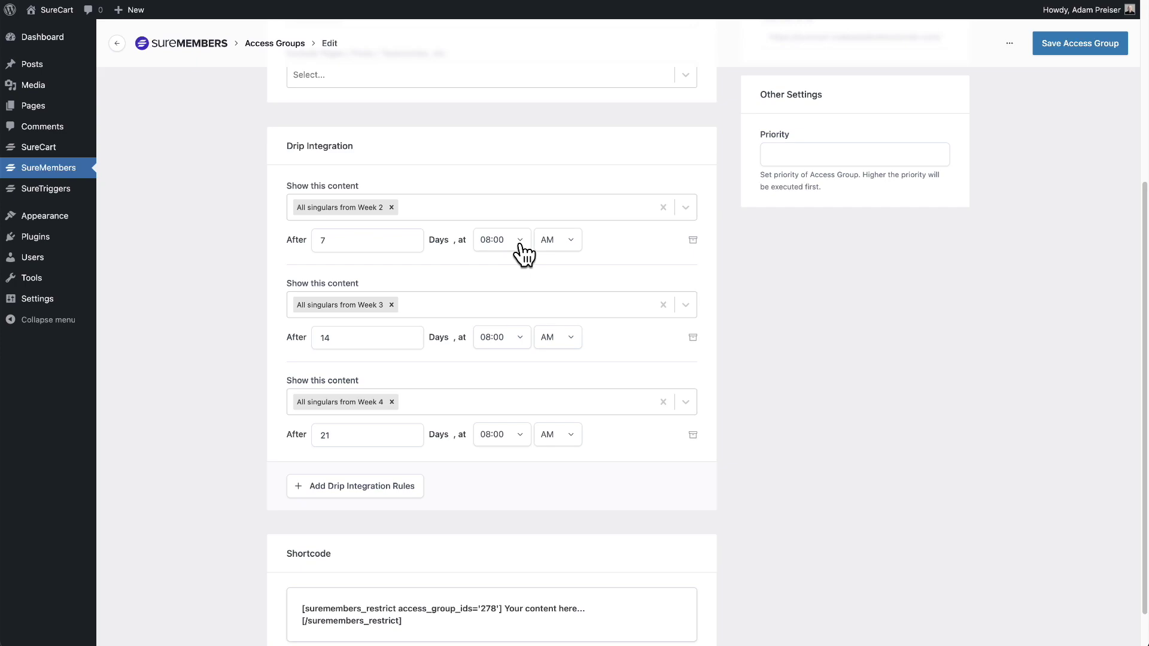
{"action": "mouse_move", "coordinate": [421, 275]}
{"action": "left_mouse_down"}
{"action": "mouse_move", "coordinate": [444, 364]}
{"action": "mouse_move", "coordinate": [445, 352]}
{"action": "left_mouse_up"}
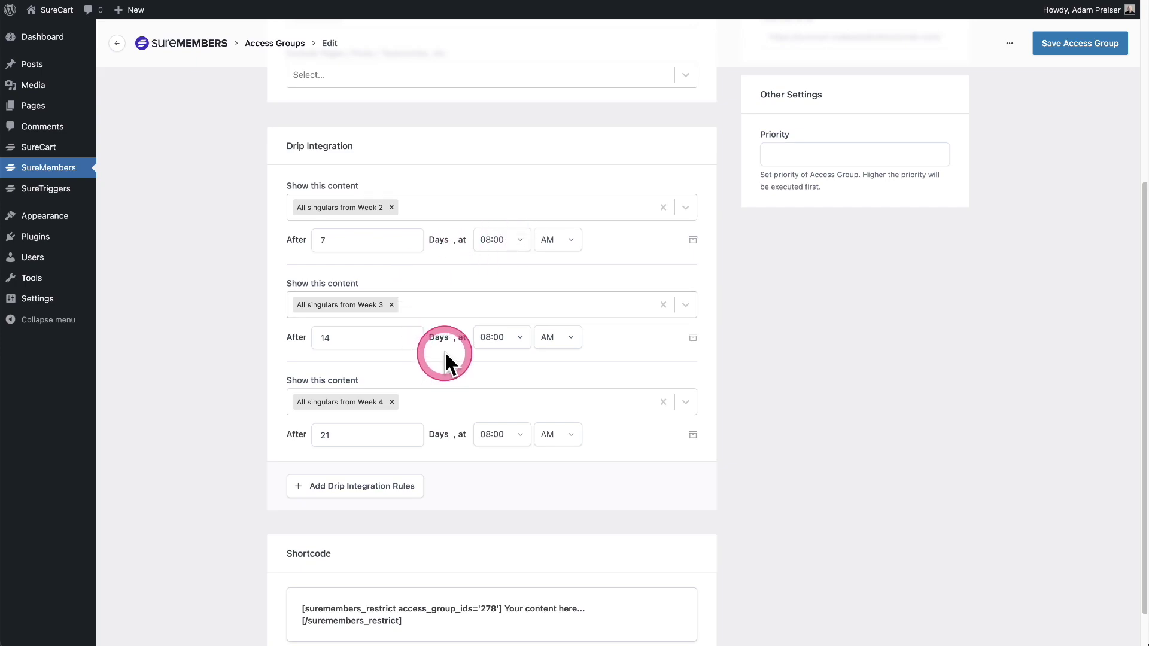
{"action": "scroll", "coordinate": [444, 353], "scroll_direction": "up", "scroll_amount": 5}
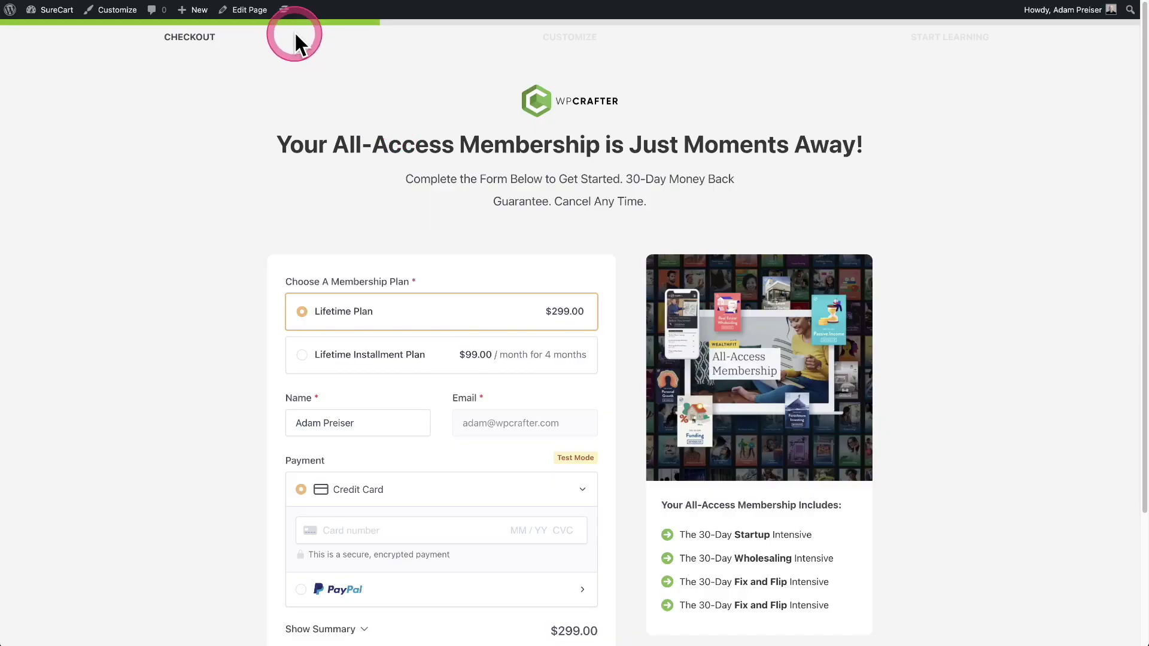
{"action": "mouse_move", "coordinate": [283, 15]}
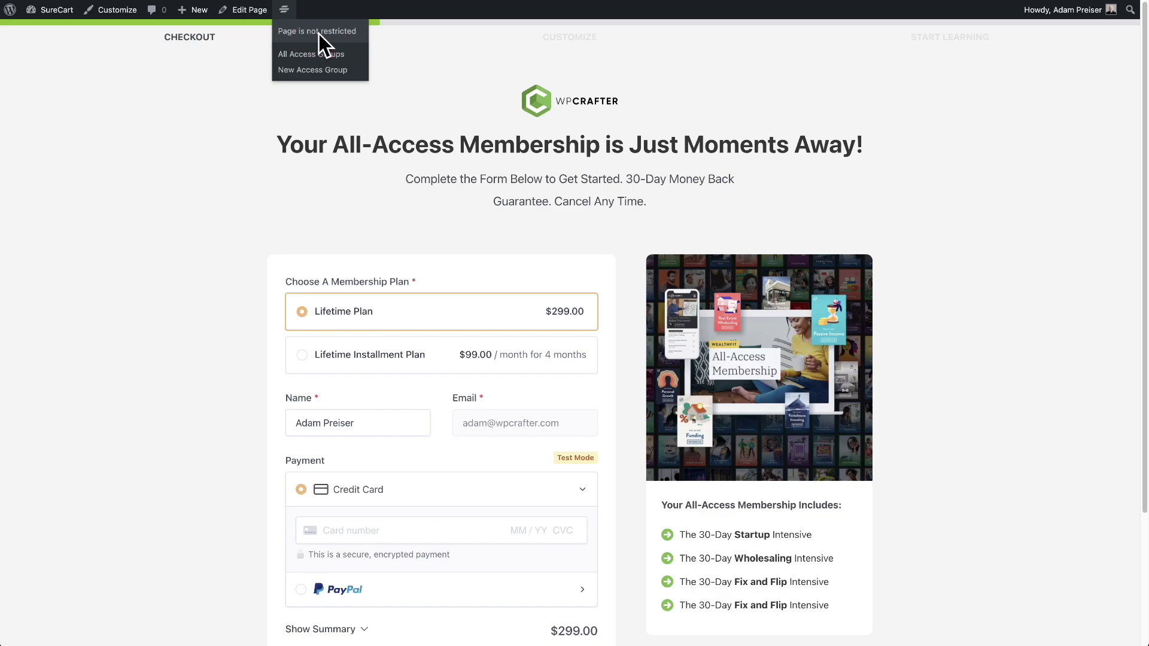
{"action": "left_click", "coordinate": [316, 72]}
{"action": "left_click", "coordinate": [315, 57]}
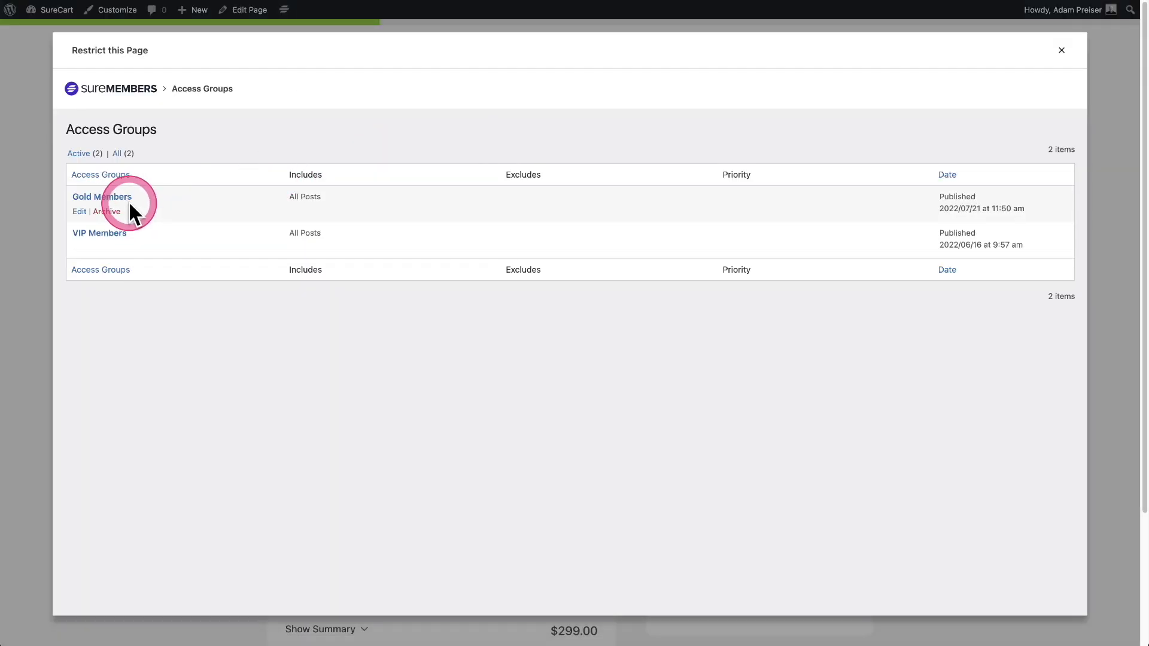
{"action": "left_click", "coordinate": [115, 234]}
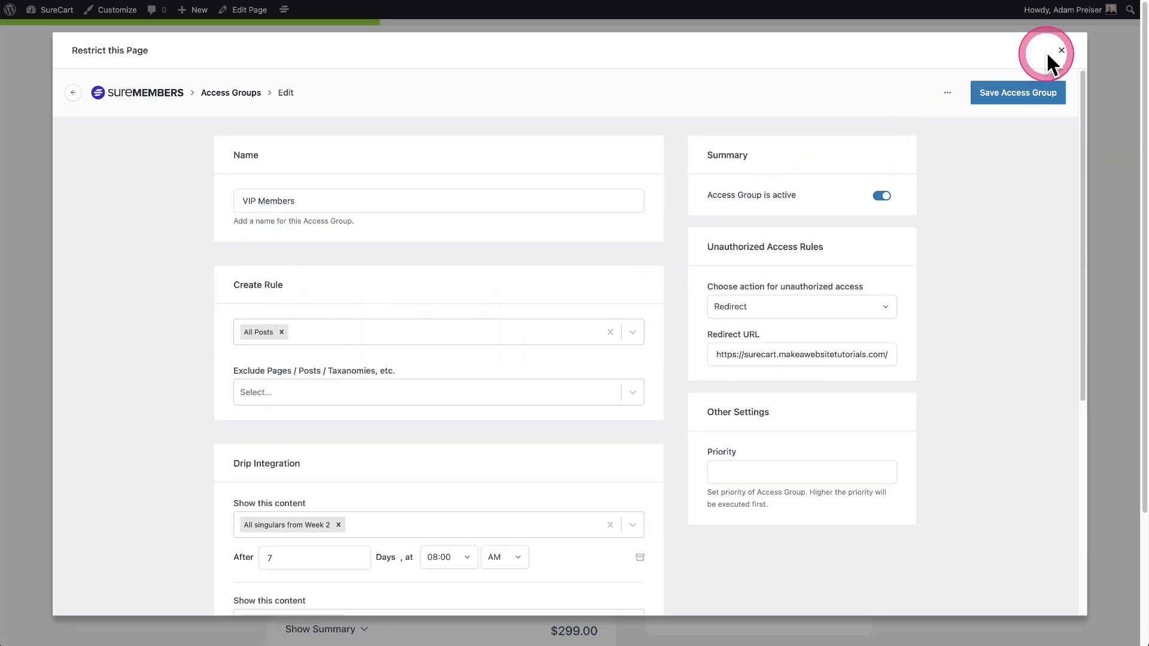
{"action": "left_click", "coordinate": [1061, 49]}
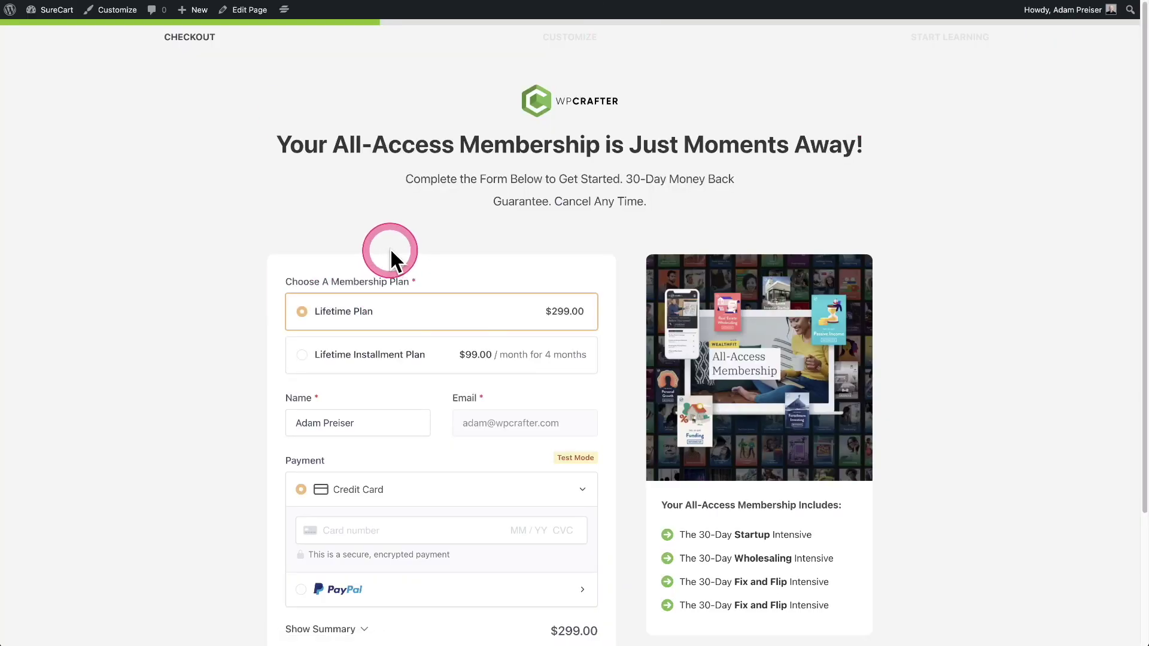